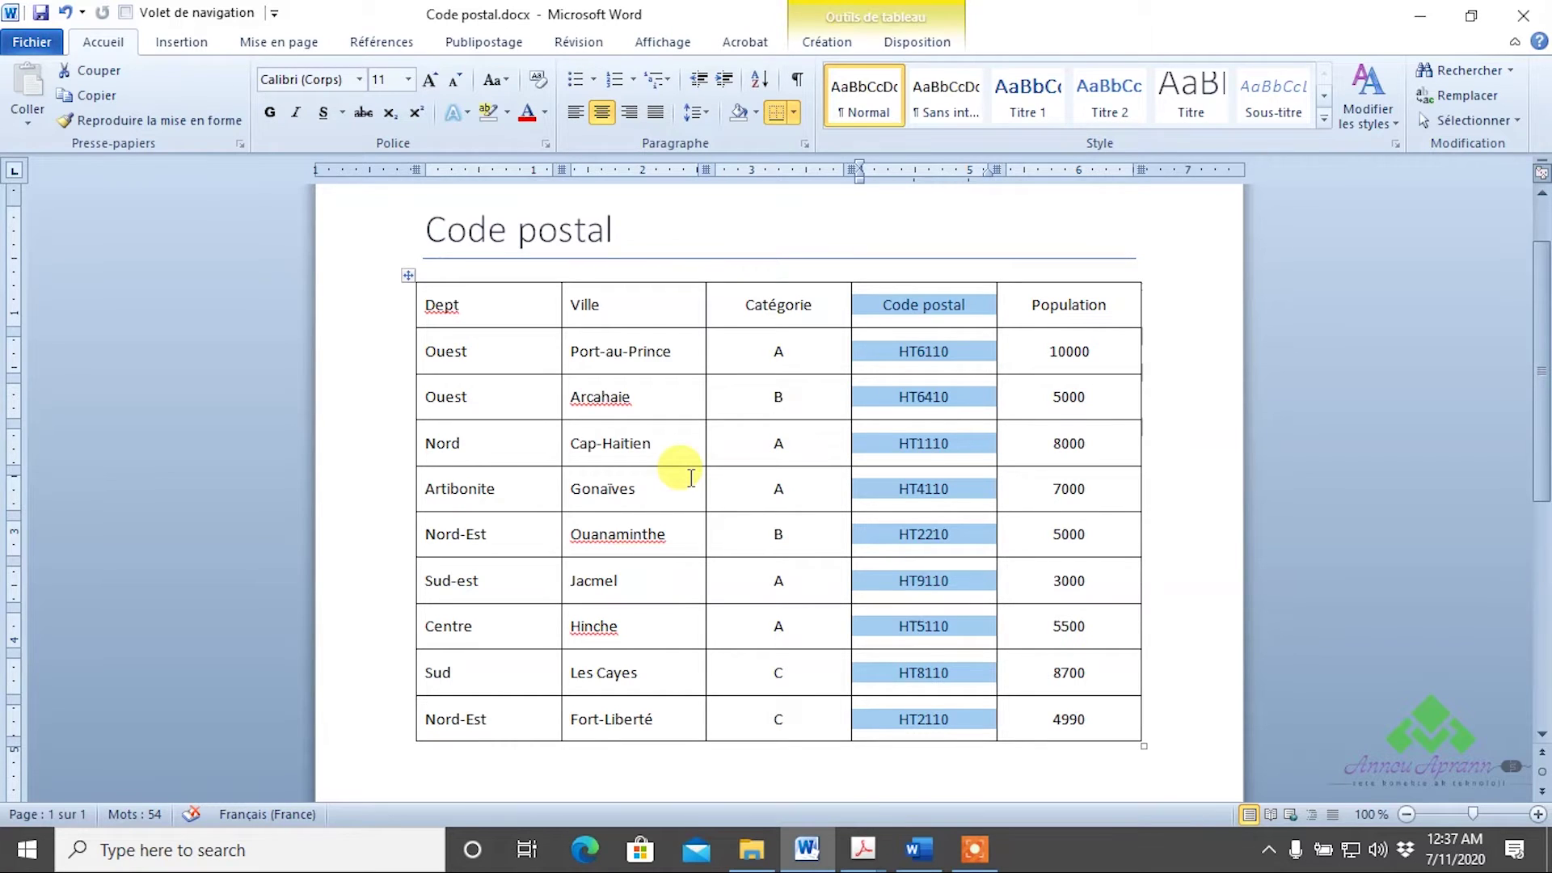
Examine the Population and Catégorie values in the Code postal table as candidates for sorting
click(748, 395)
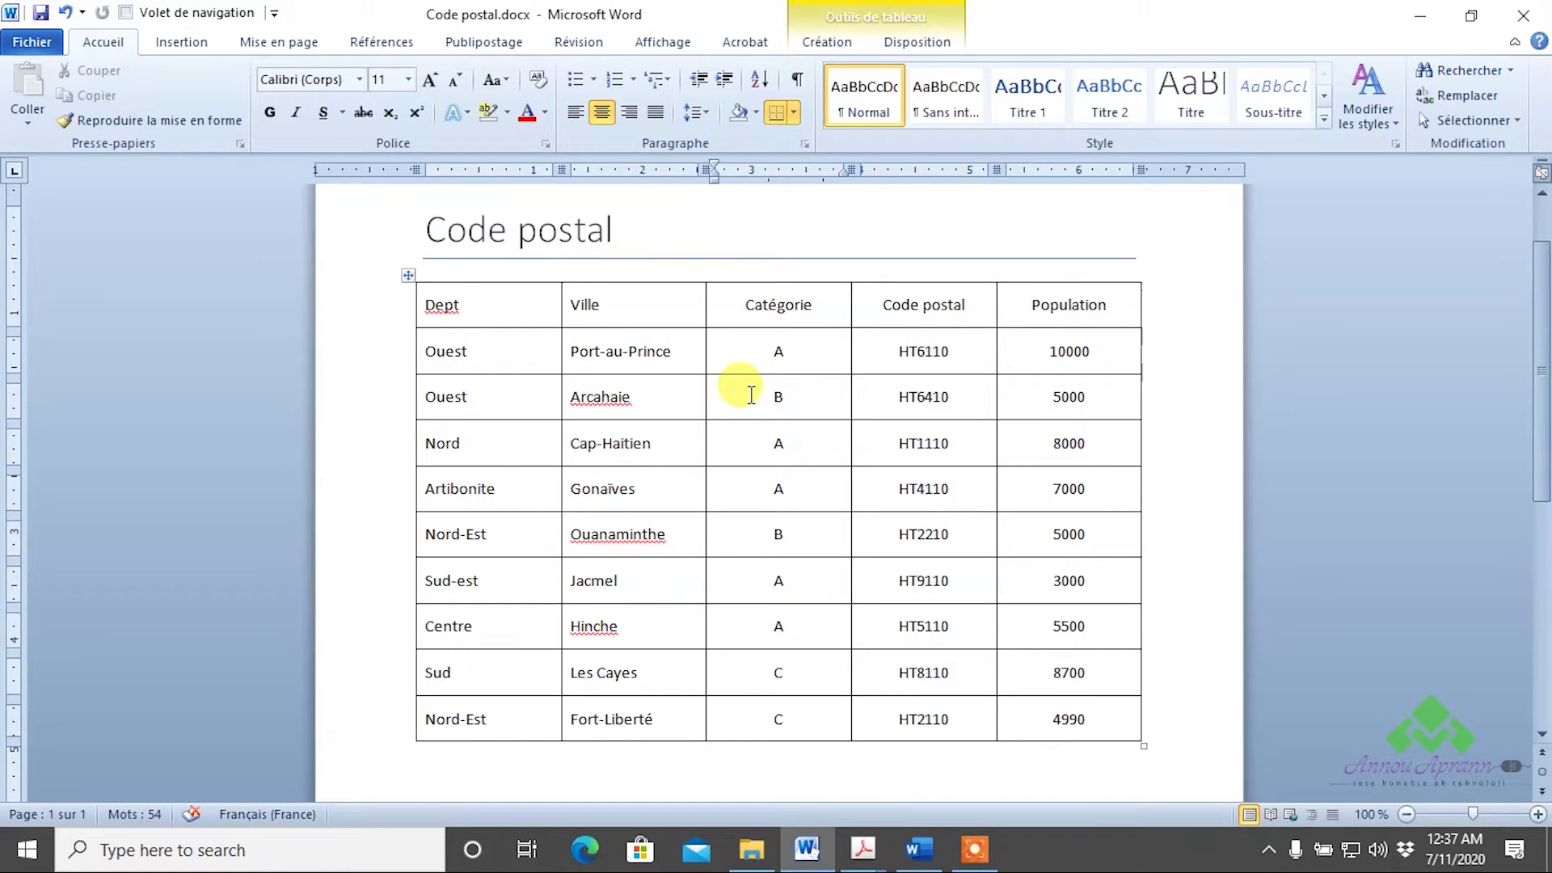
drag(1050, 350, 1058, 720)
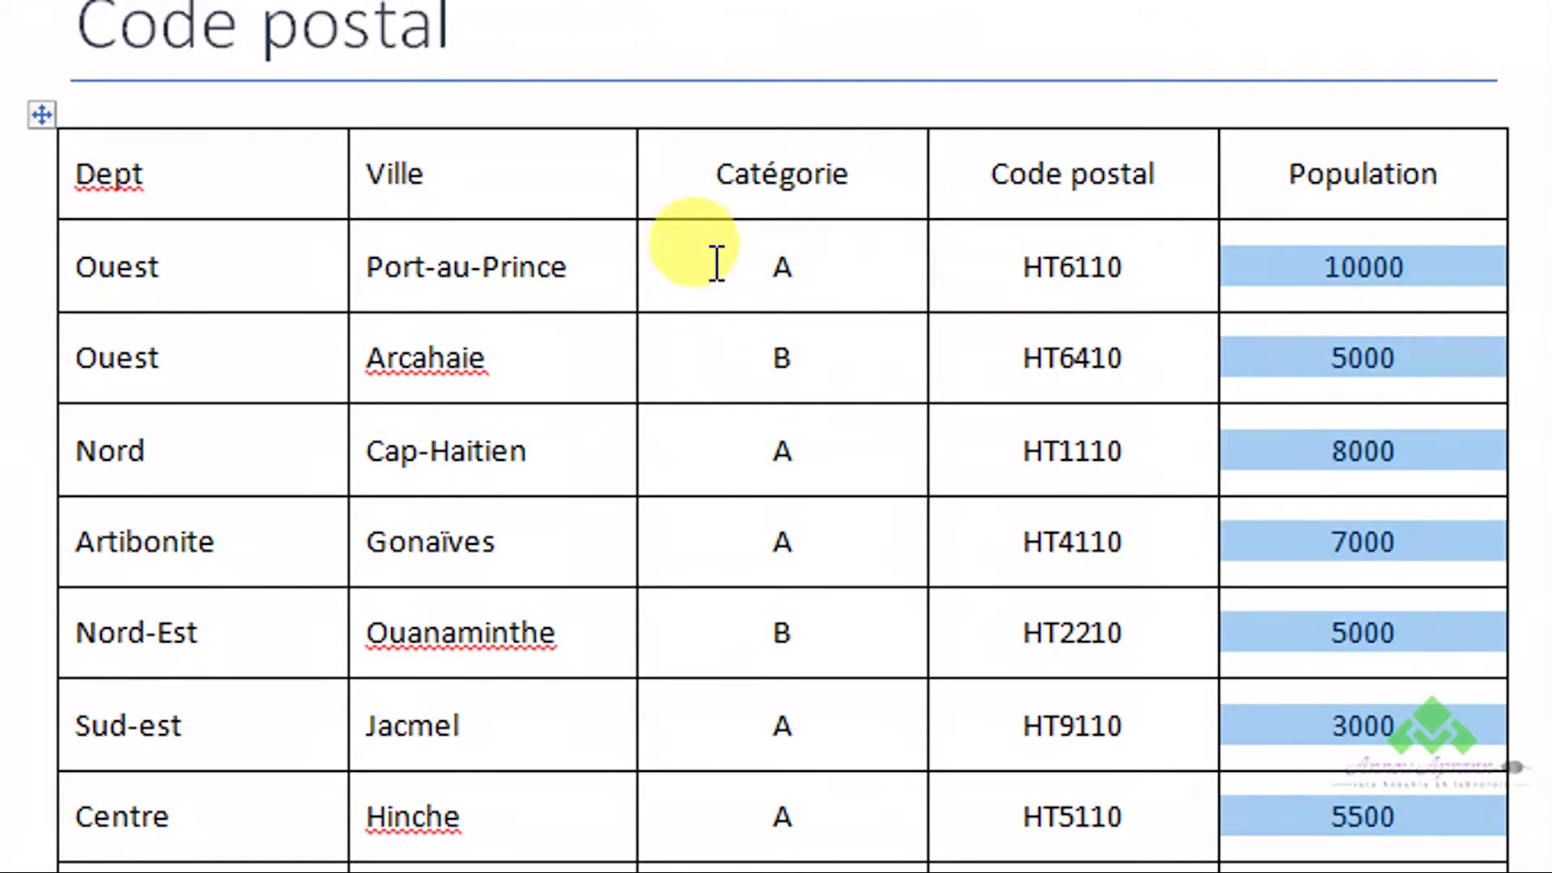
drag(774, 245, 823, 717)
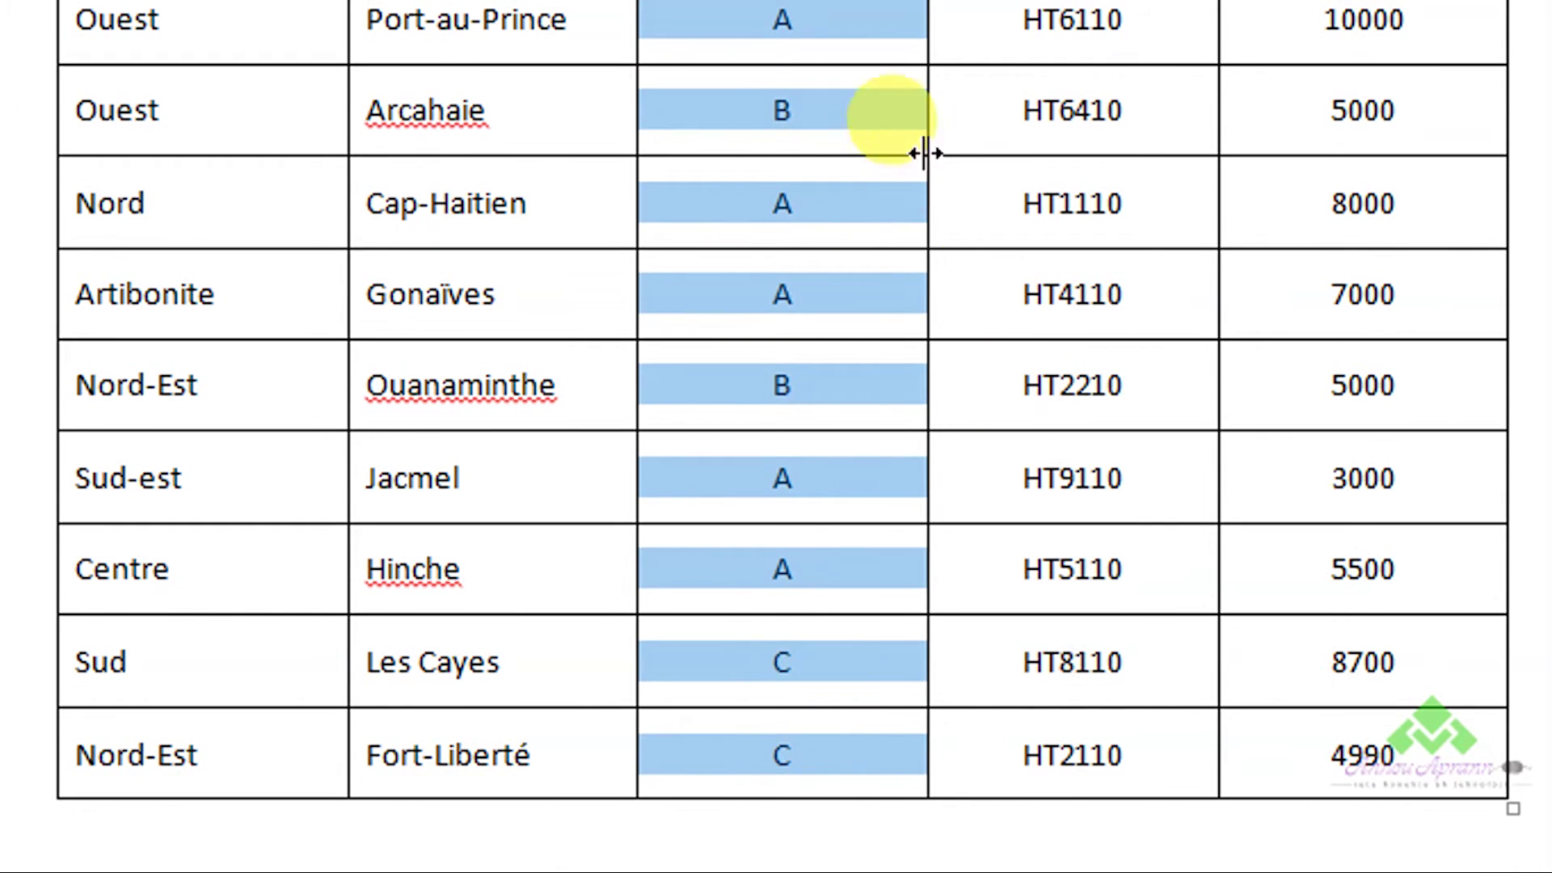
scroll(1051, 138, up, 2)
drag(1314, 143, 1422, 740)
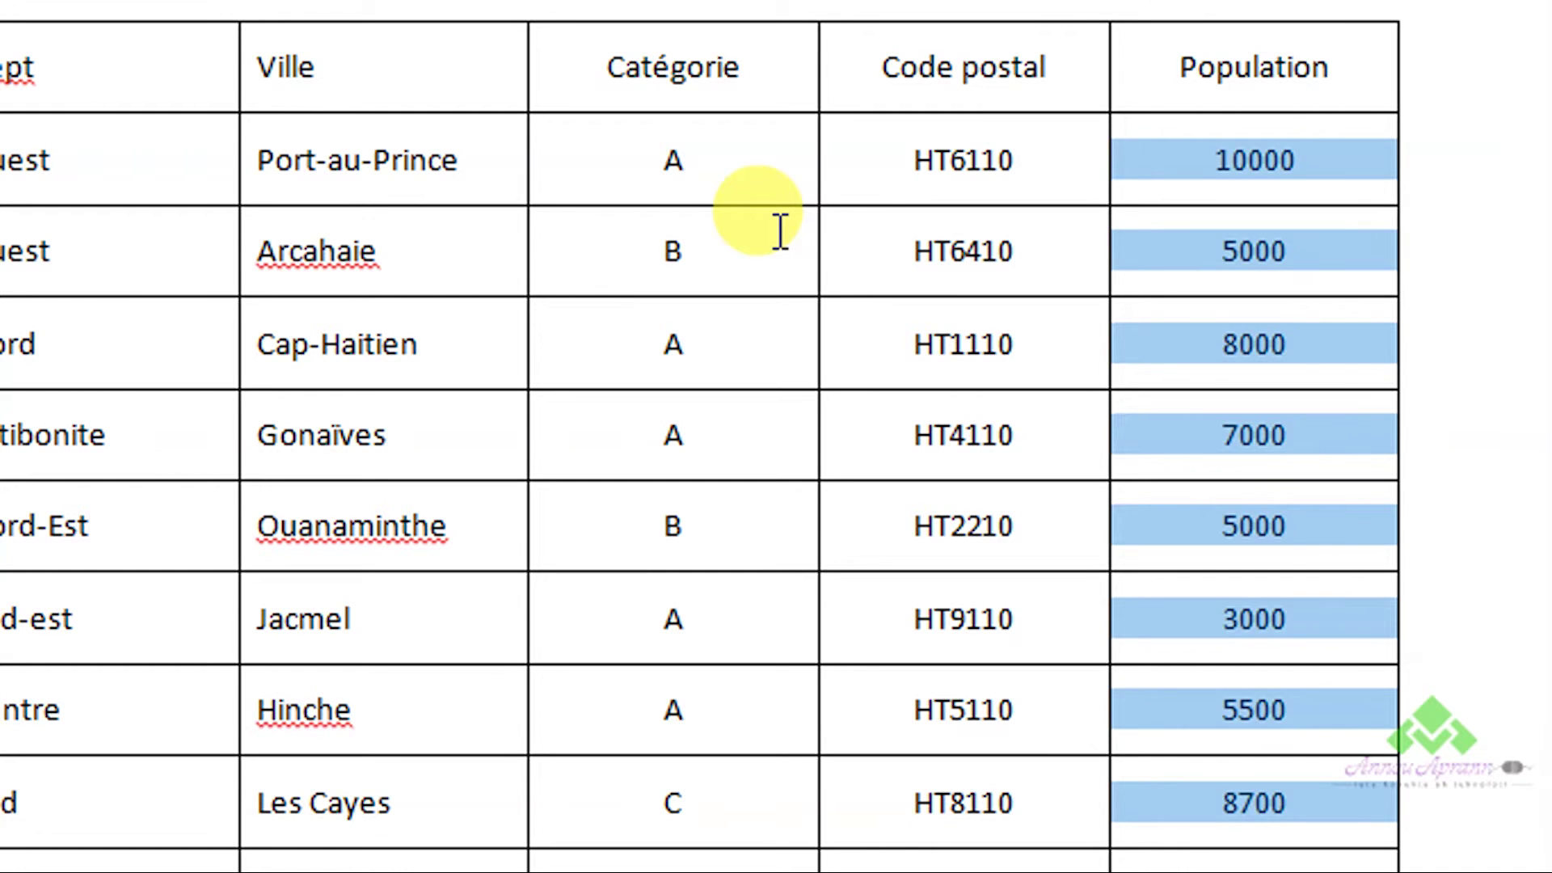
click(663, 192)
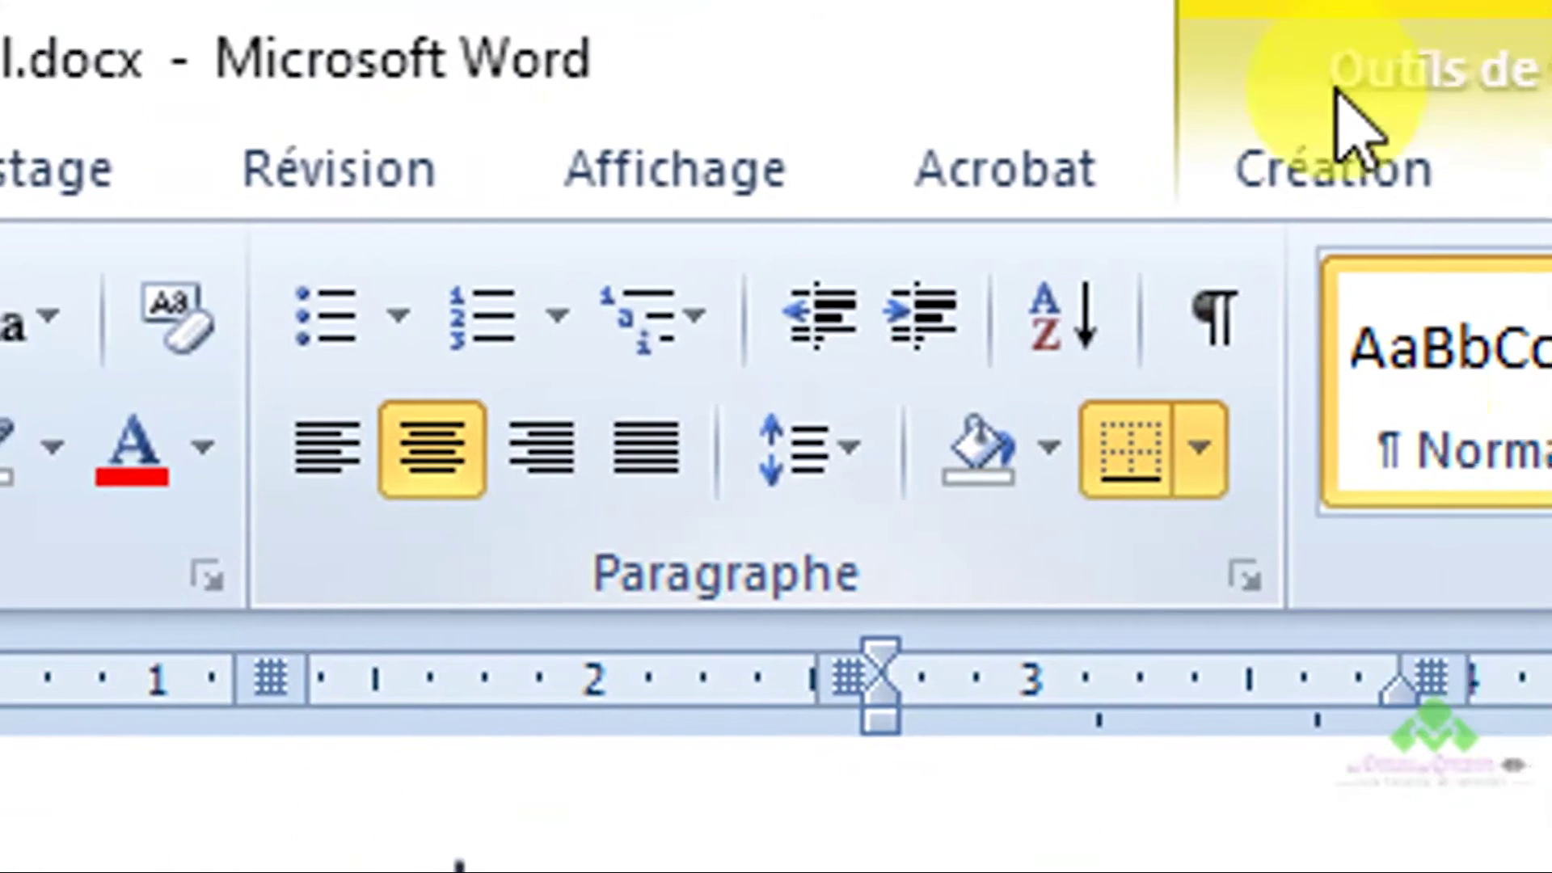
click(1329, 173)
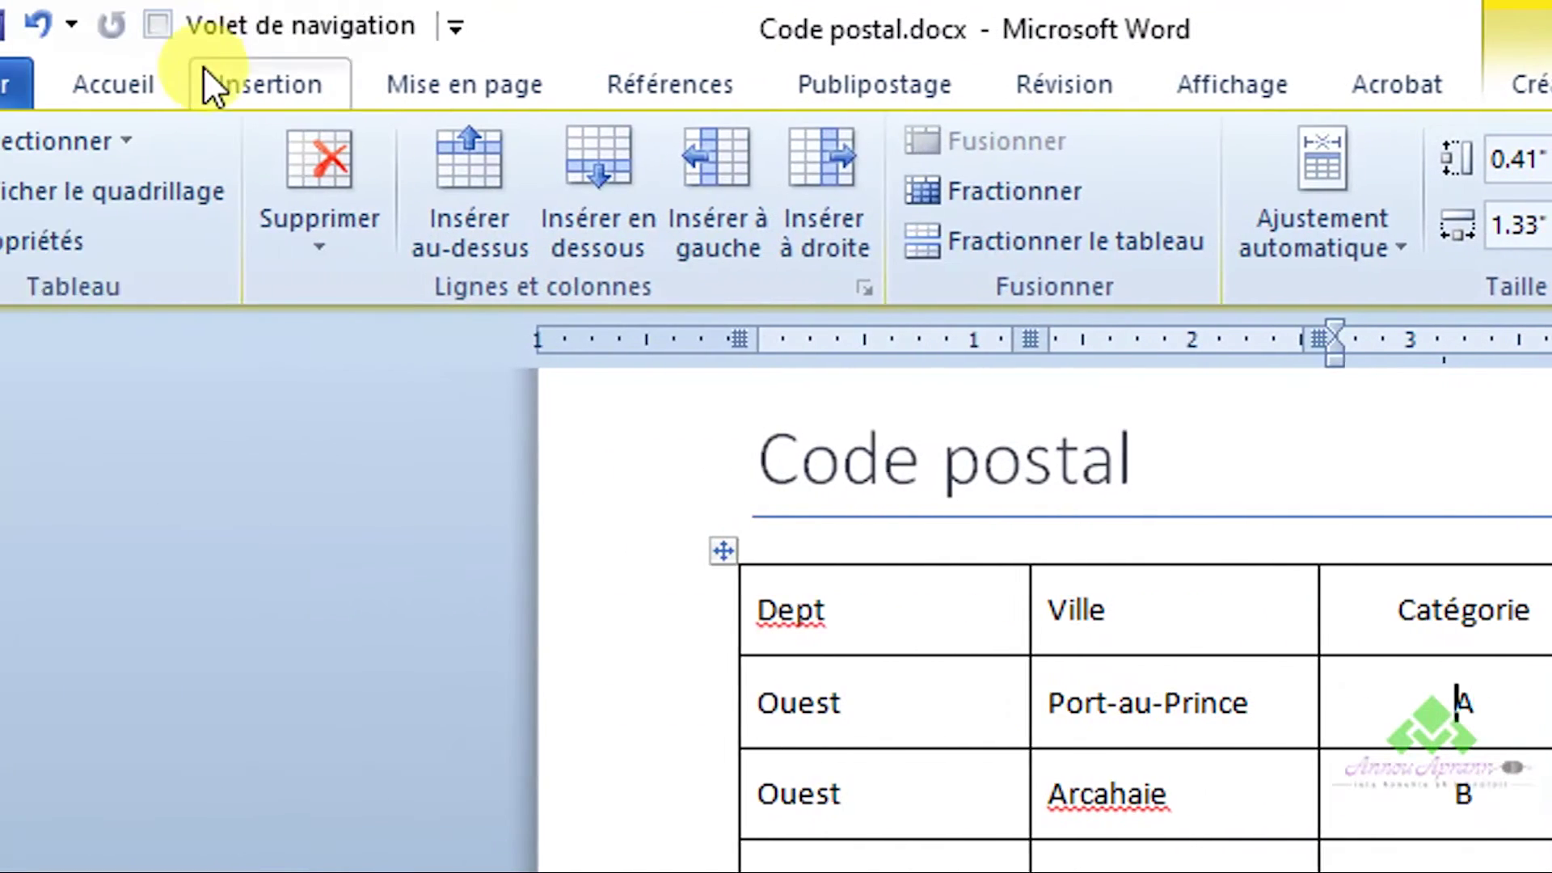
click(158, 81)
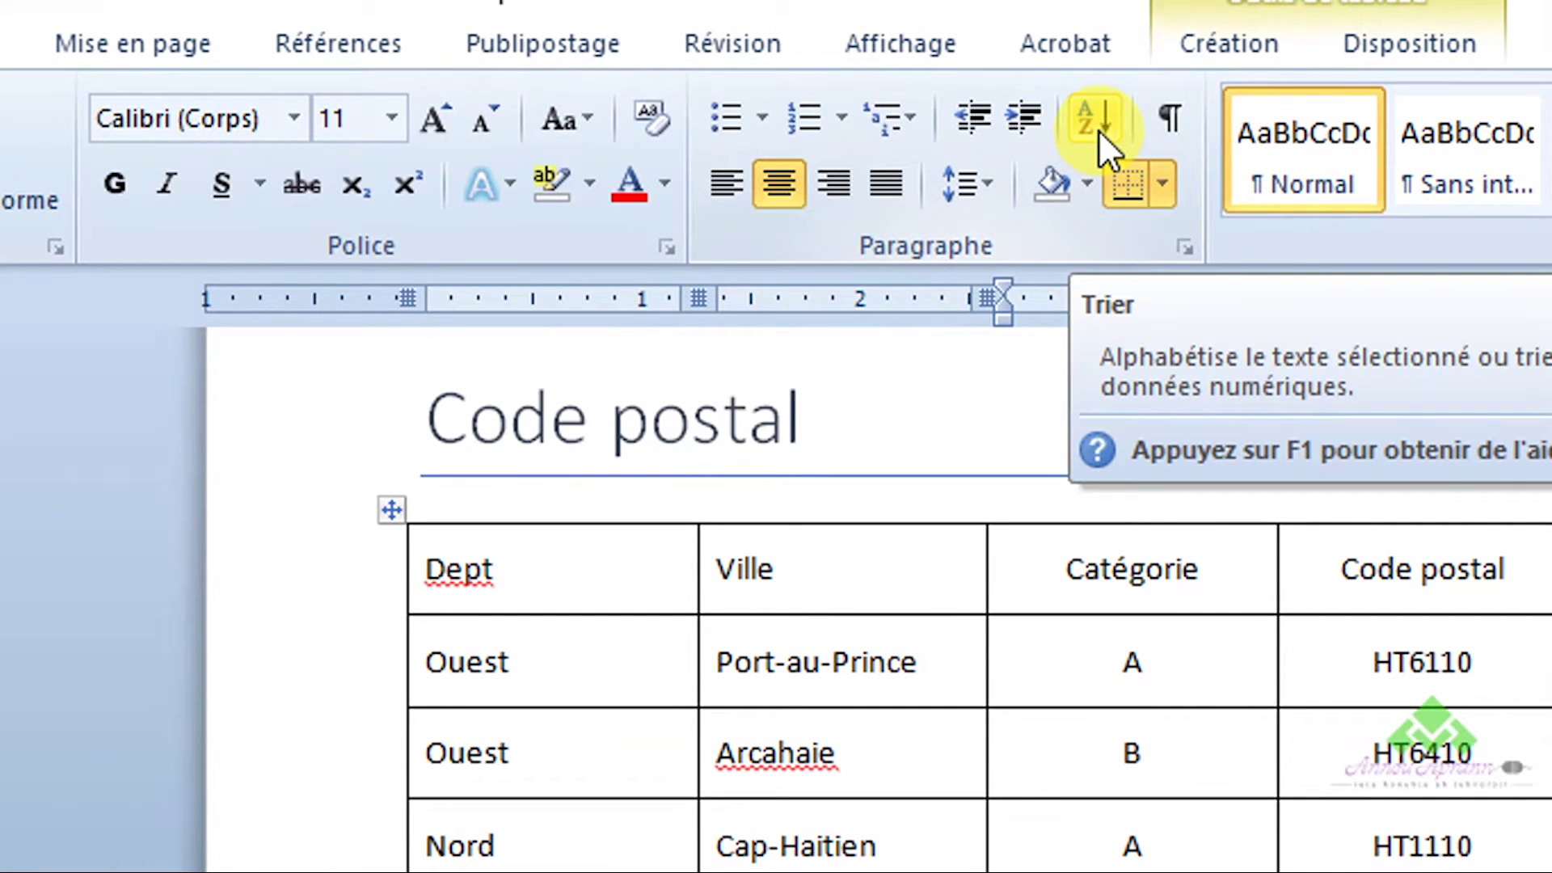
click(1098, 129)
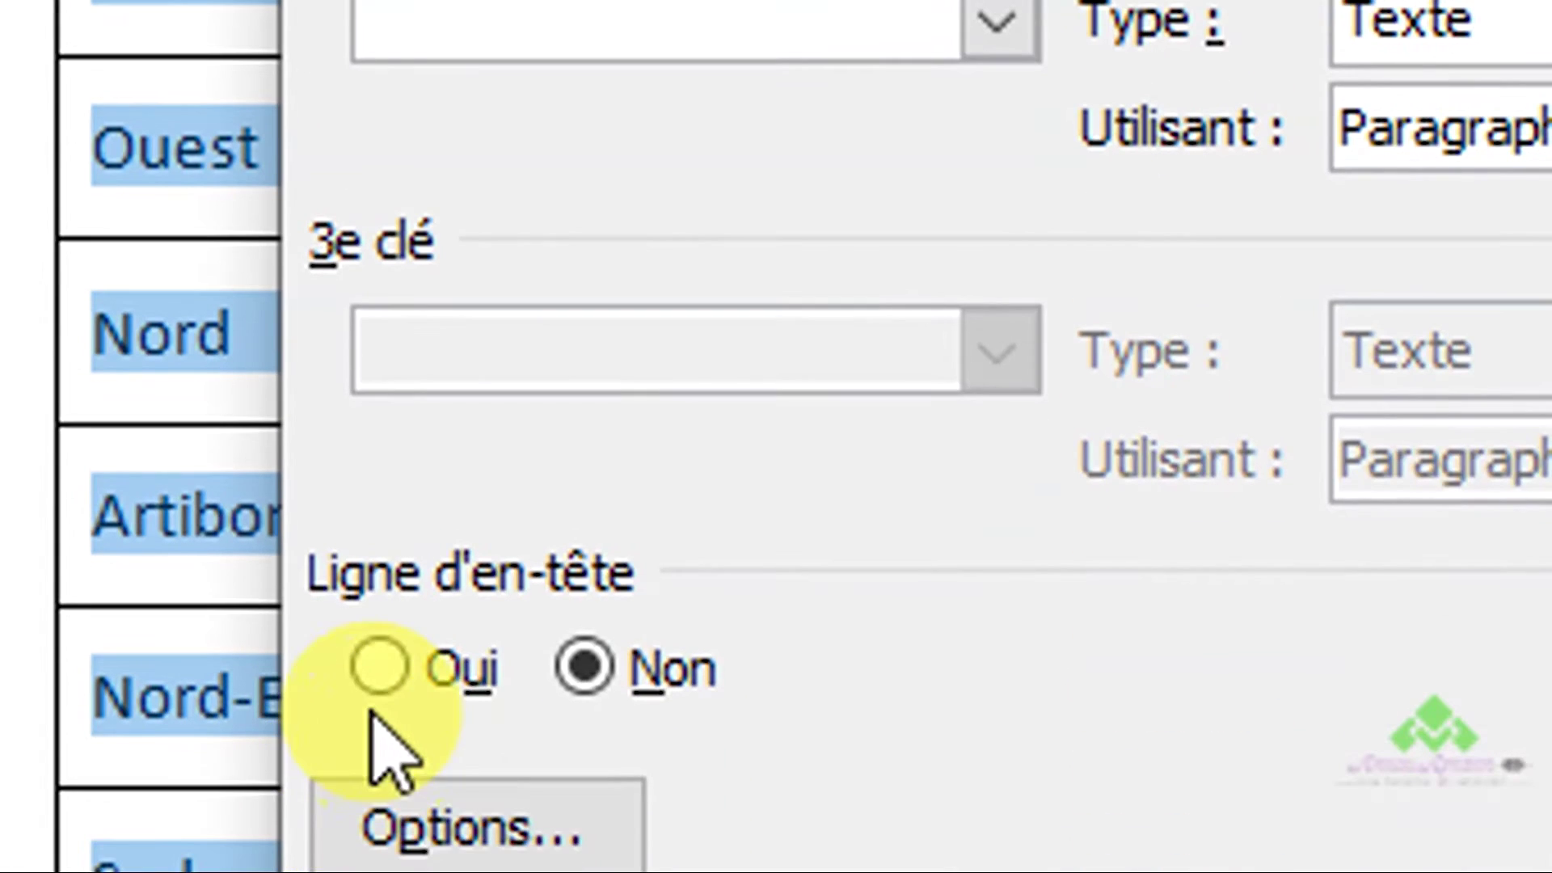
click(380, 670)
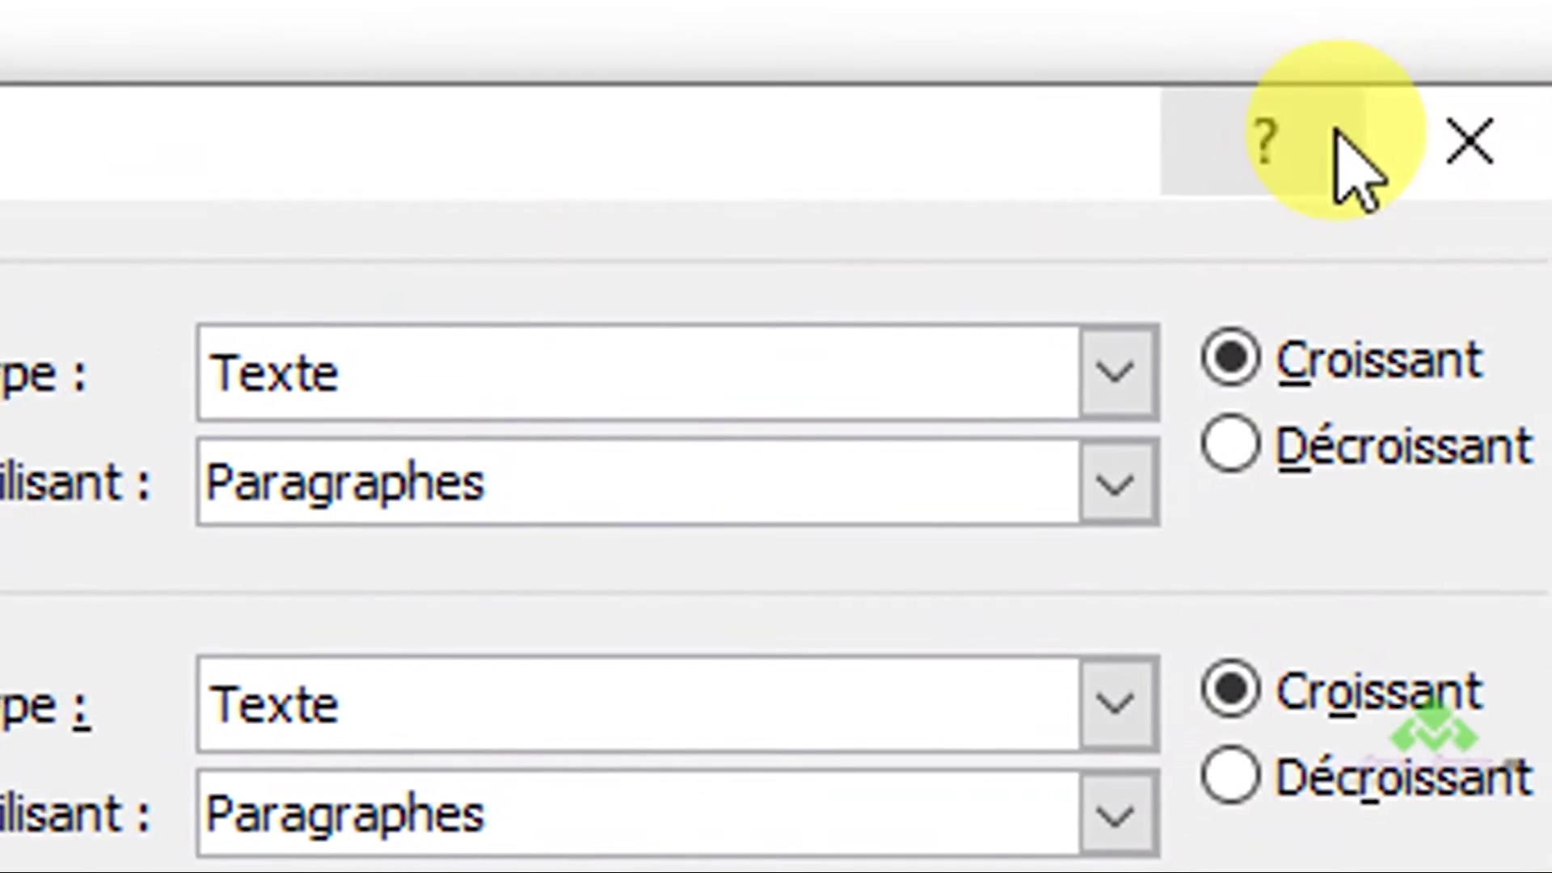
click(1468, 138)
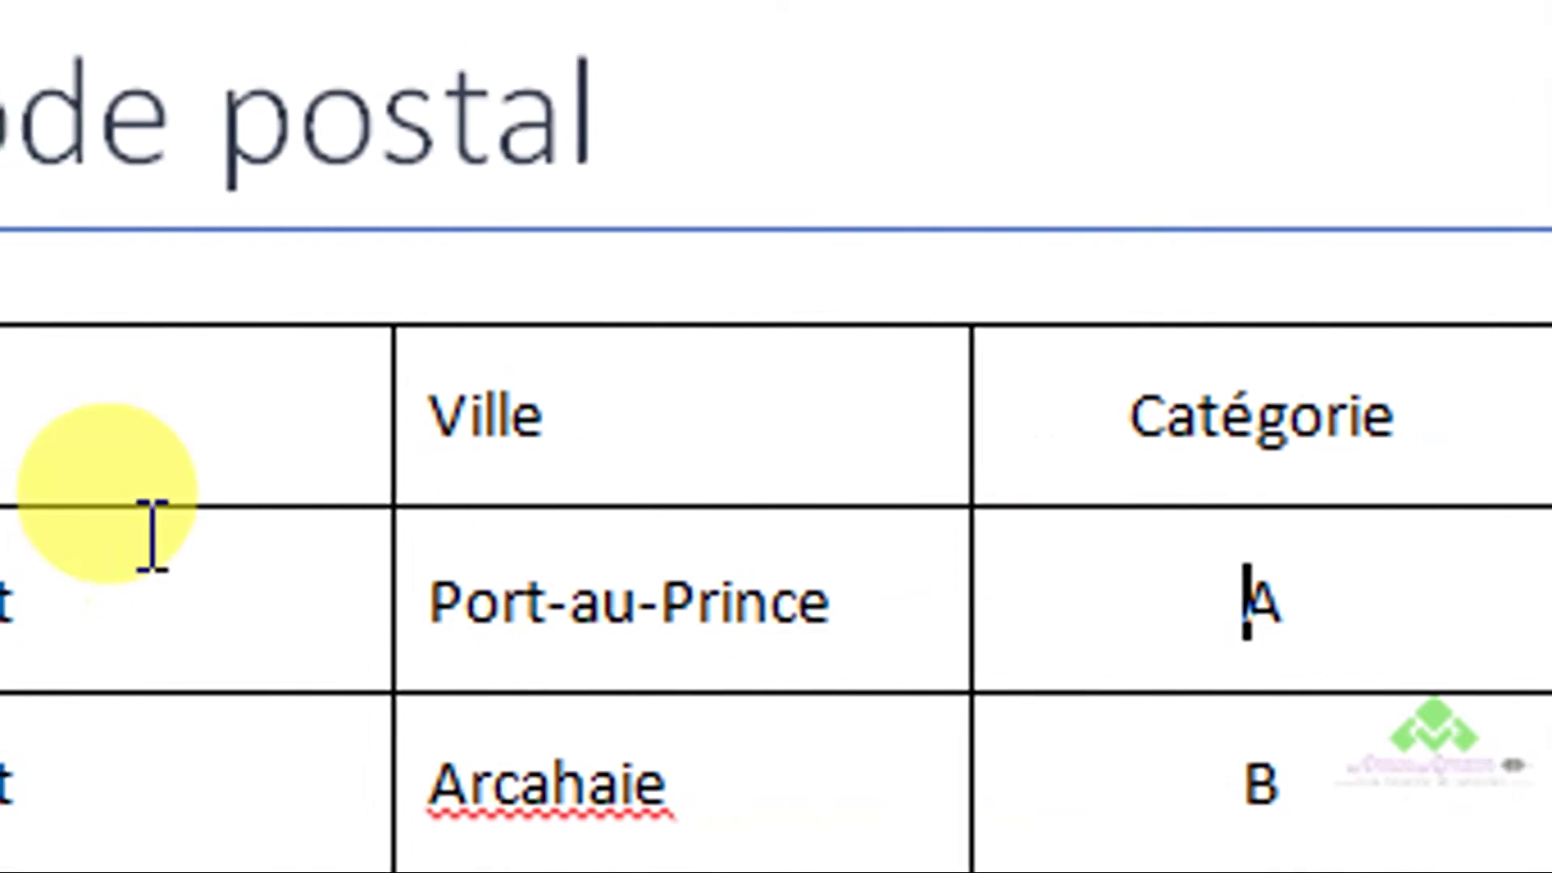
Sort the table by Catégorie as text in ascending order, treating the first row as a header
click(455, 409)
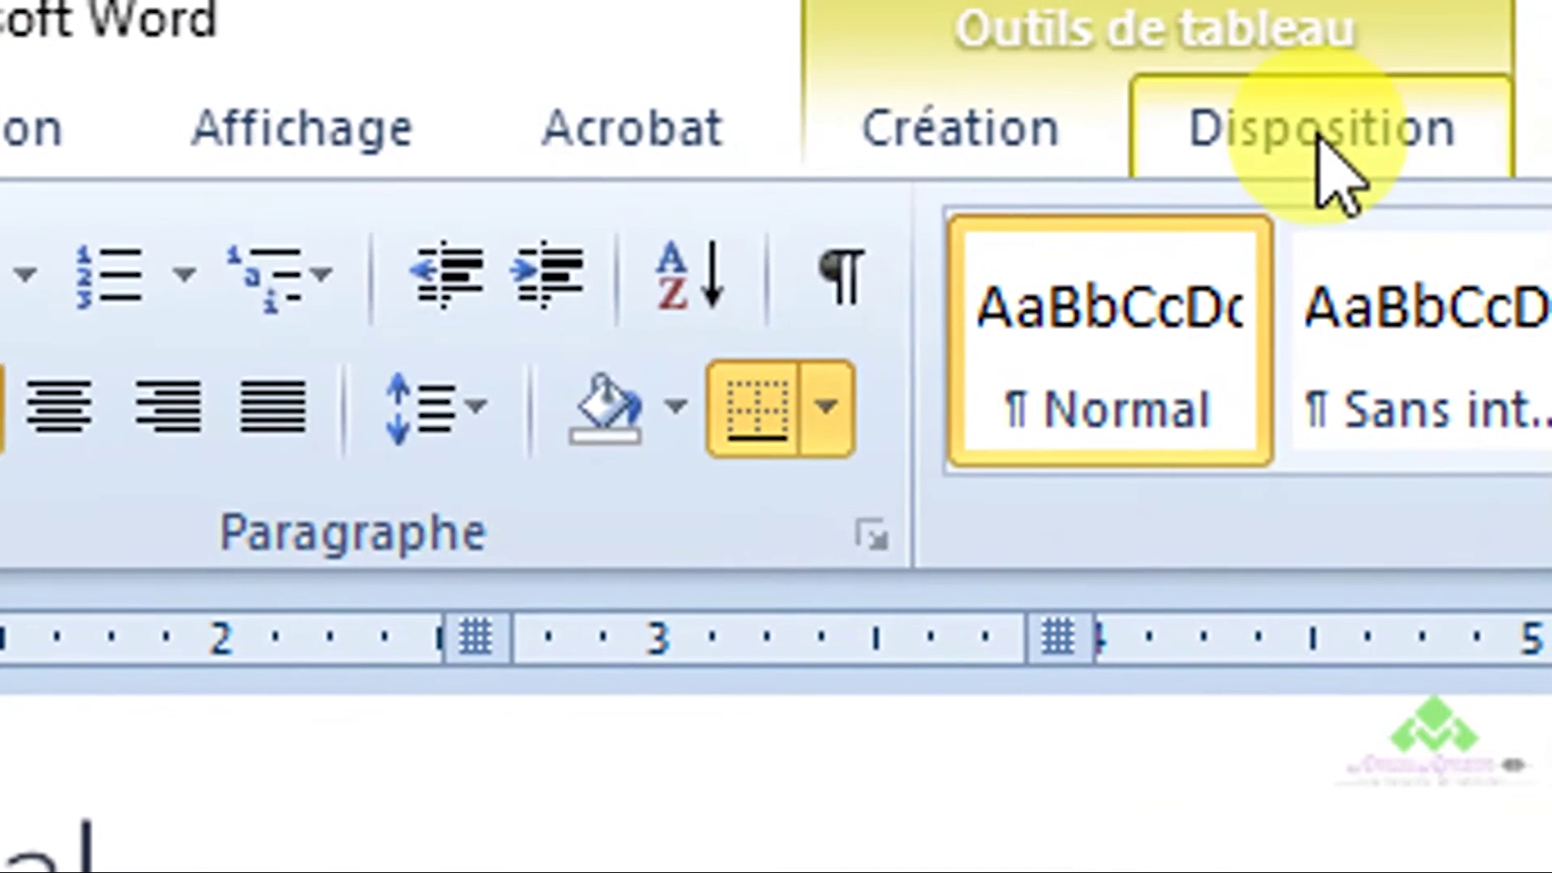
click(1317, 136)
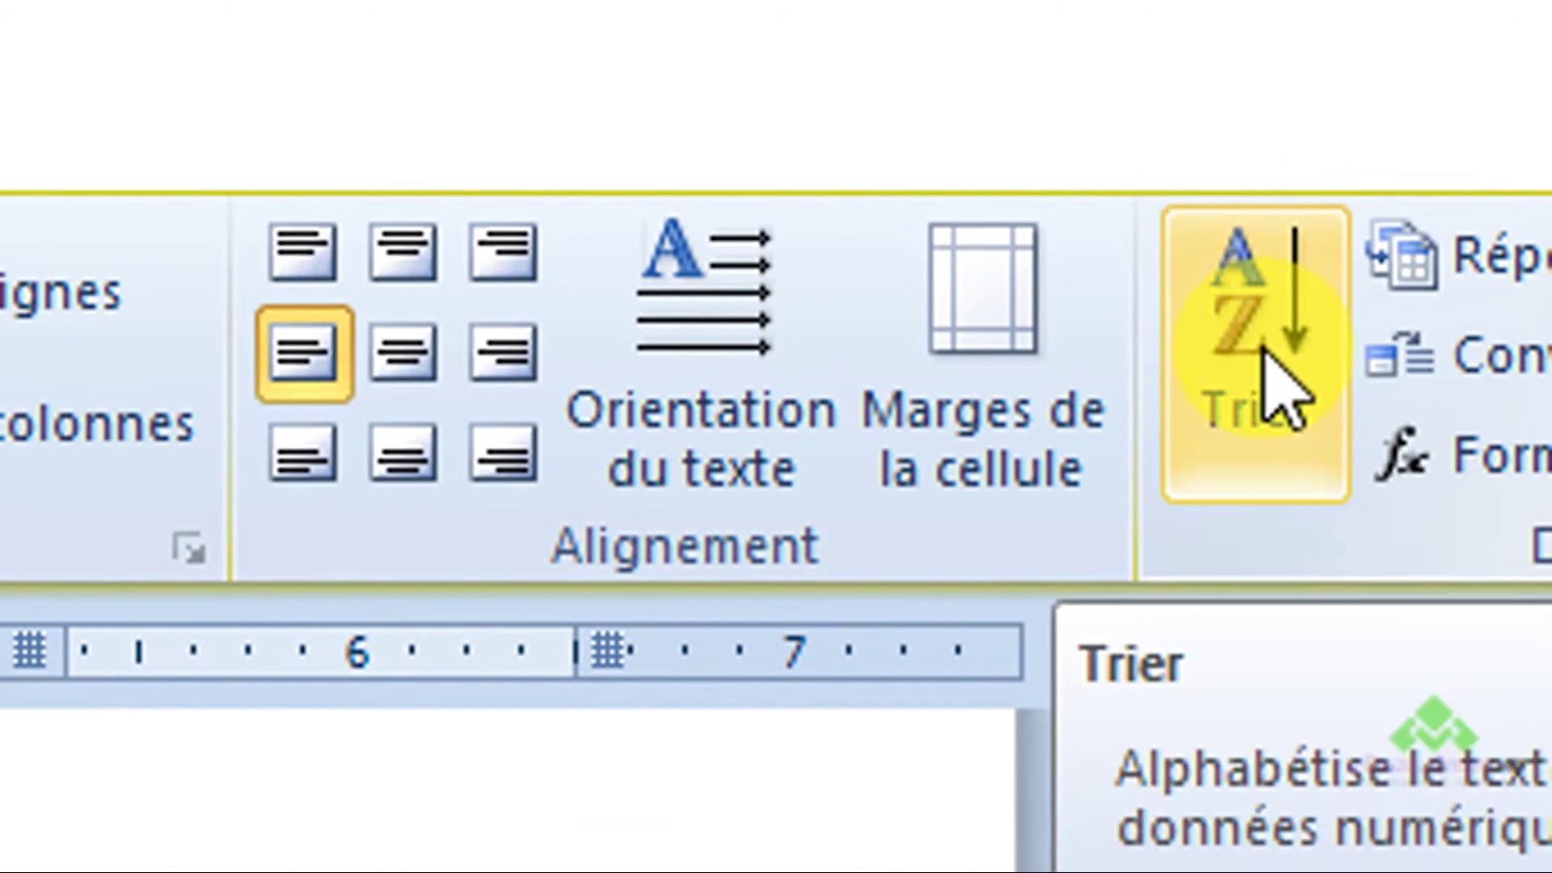
click(1285, 389)
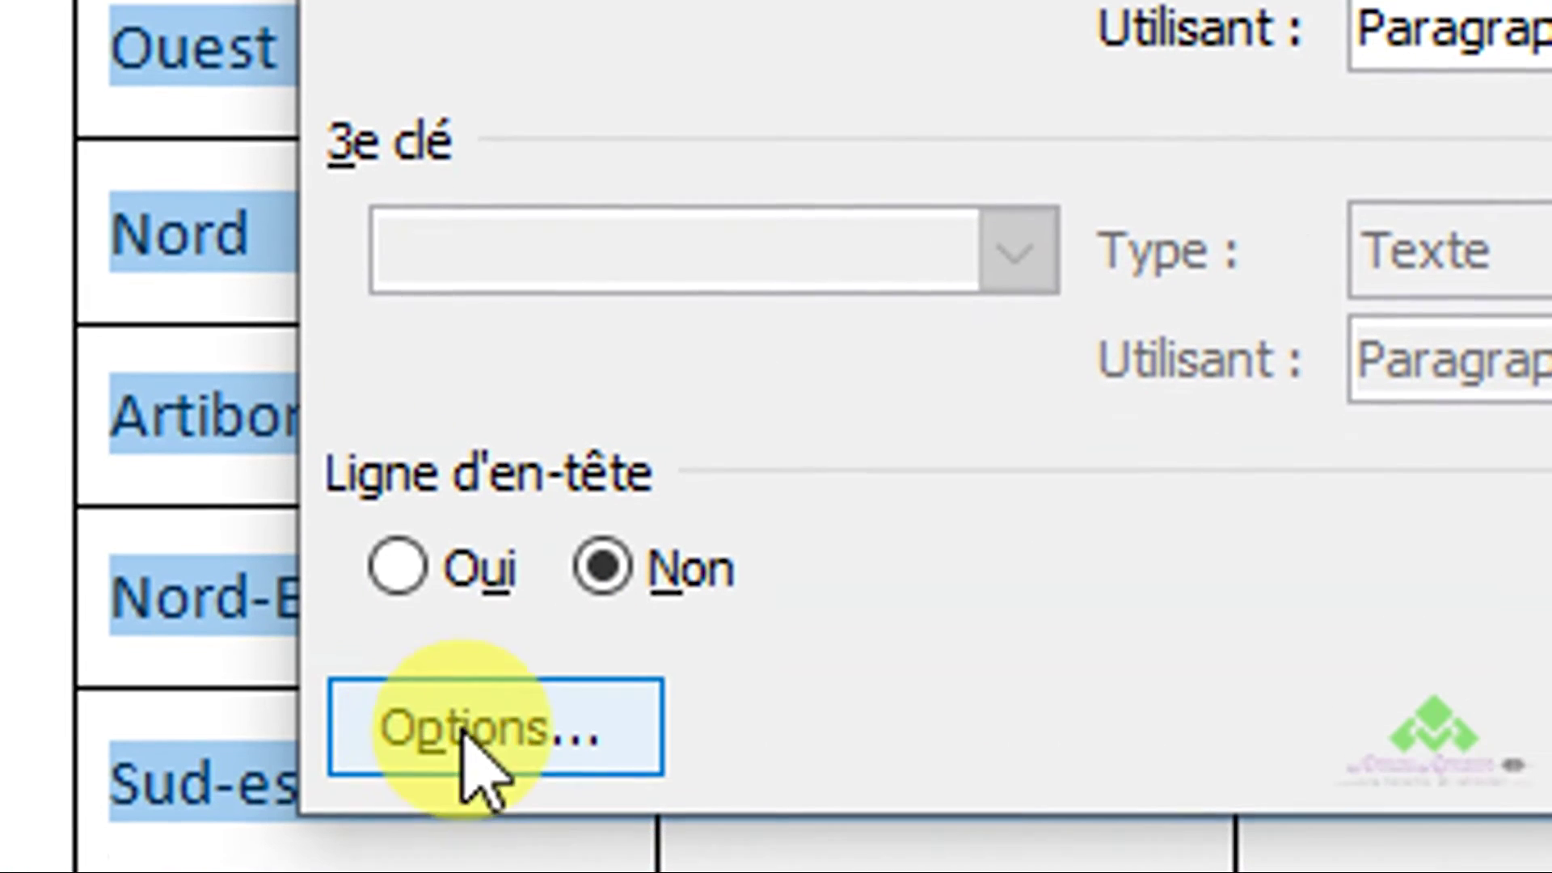
click(378, 571)
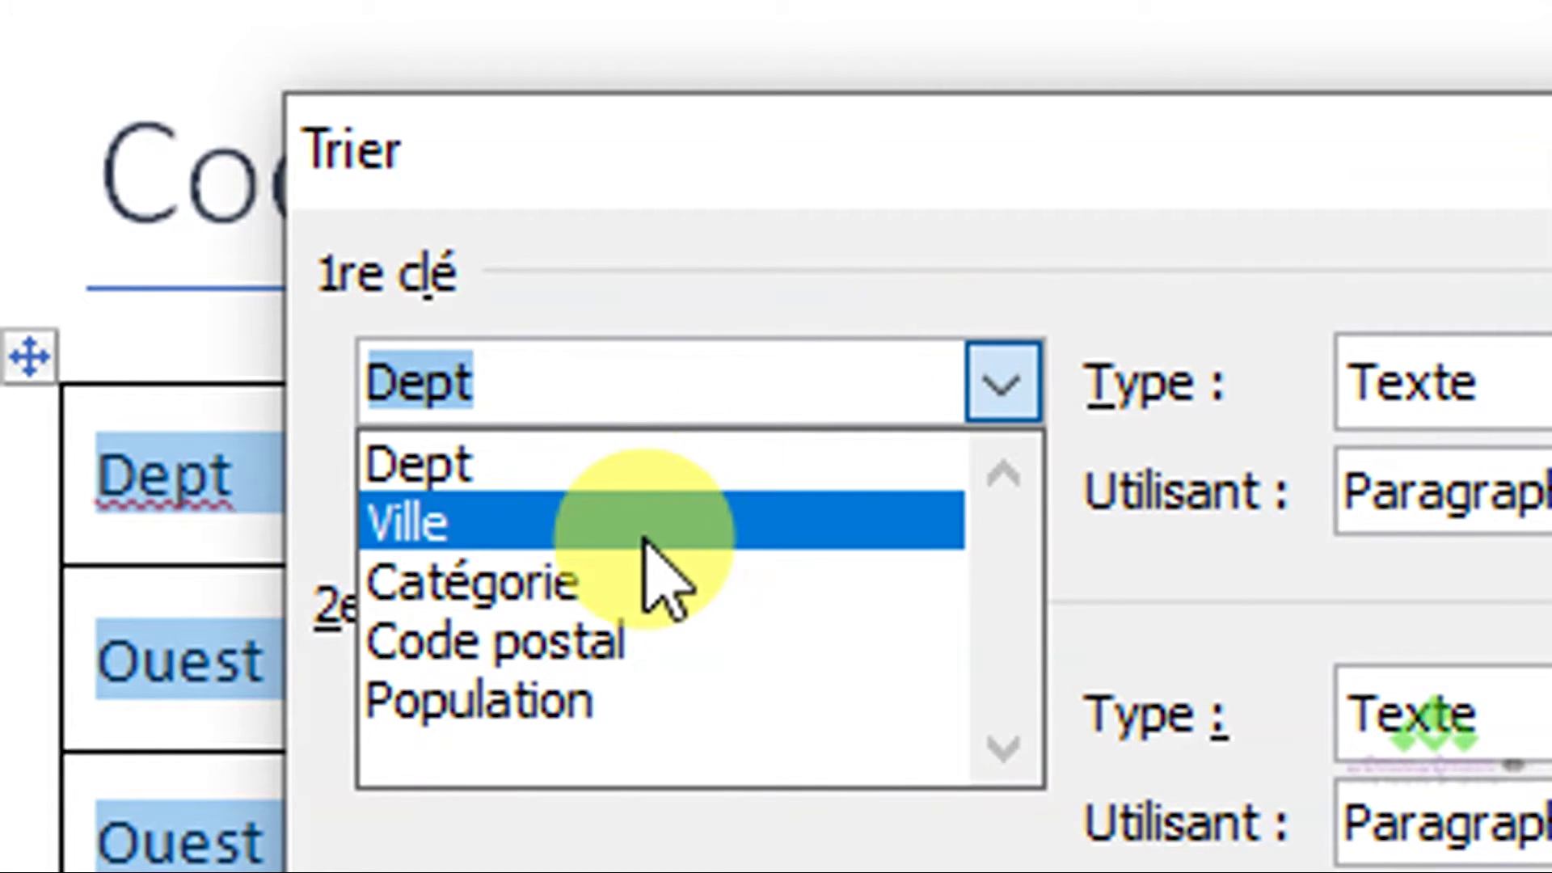
click(665, 569)
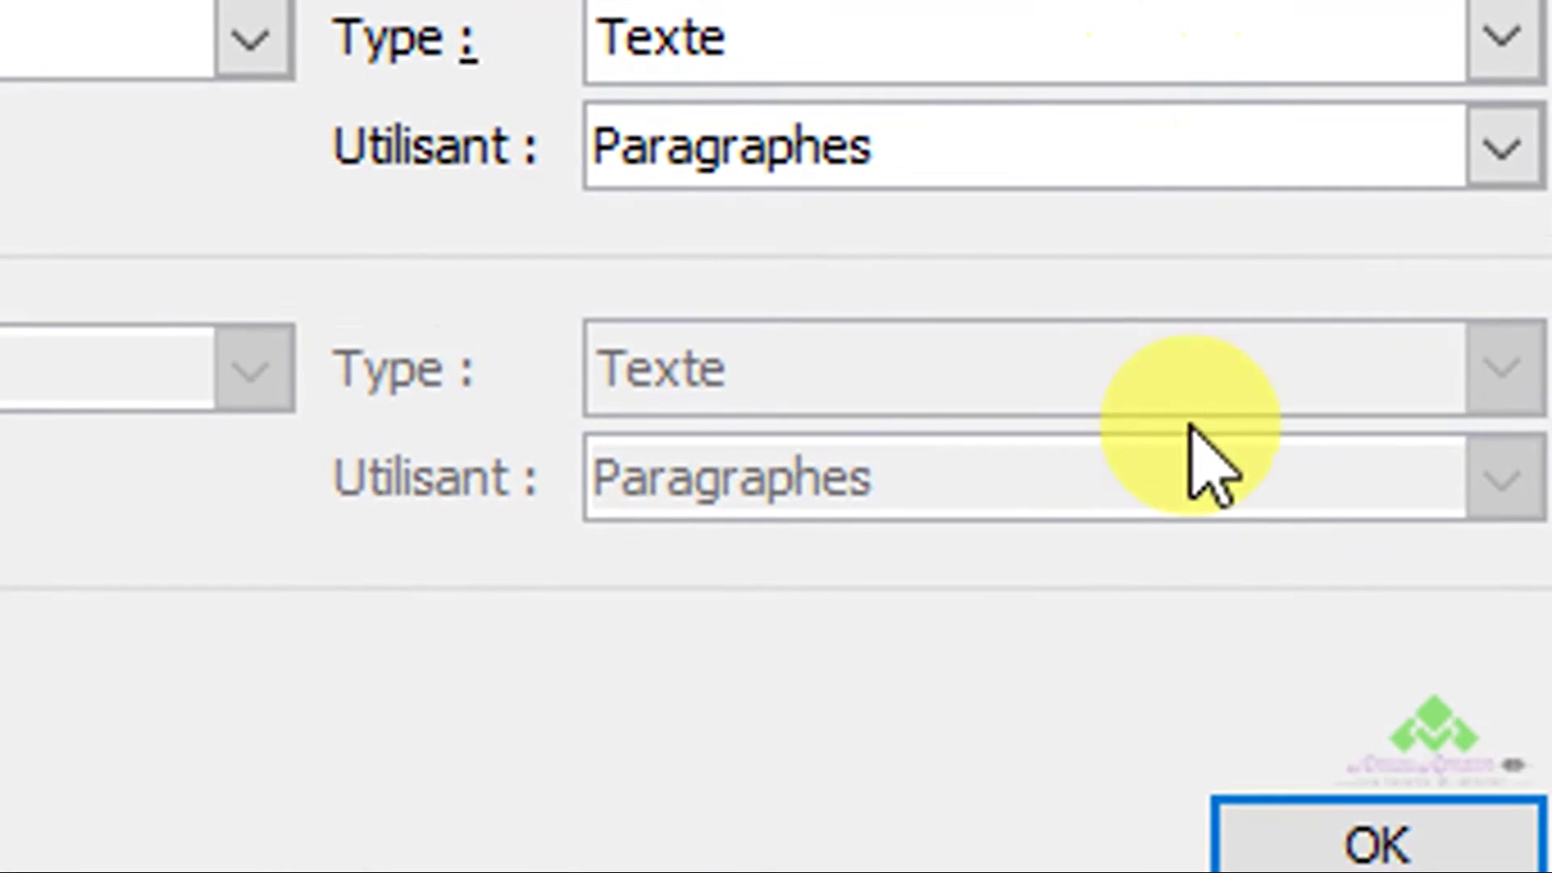
click(1330, 808)
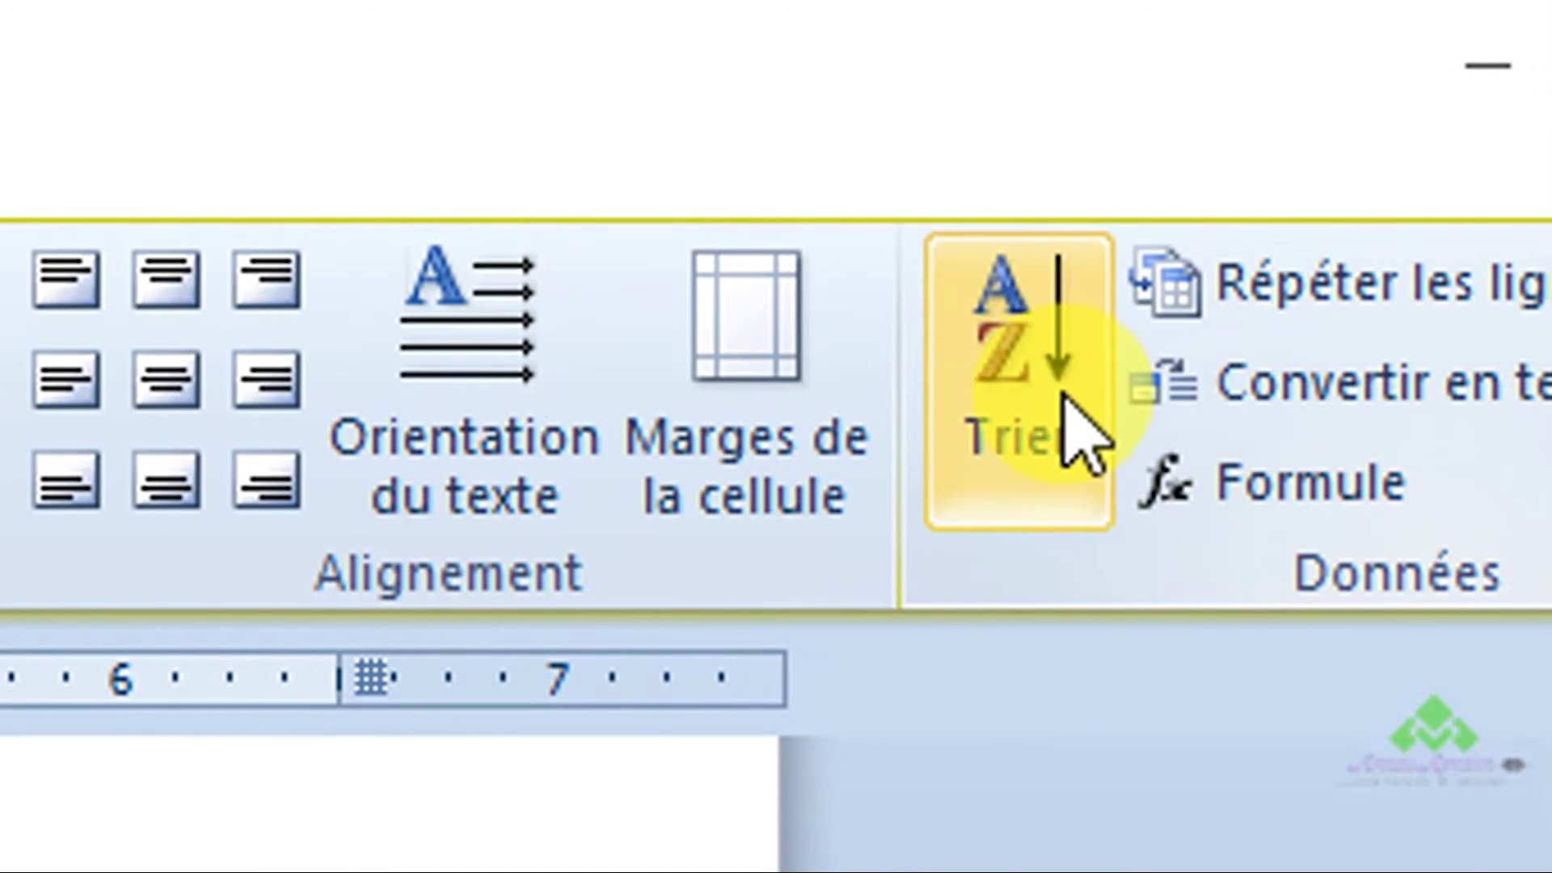
Start another sort of the table with a header row and set Population as the second key
click(1055, 349)
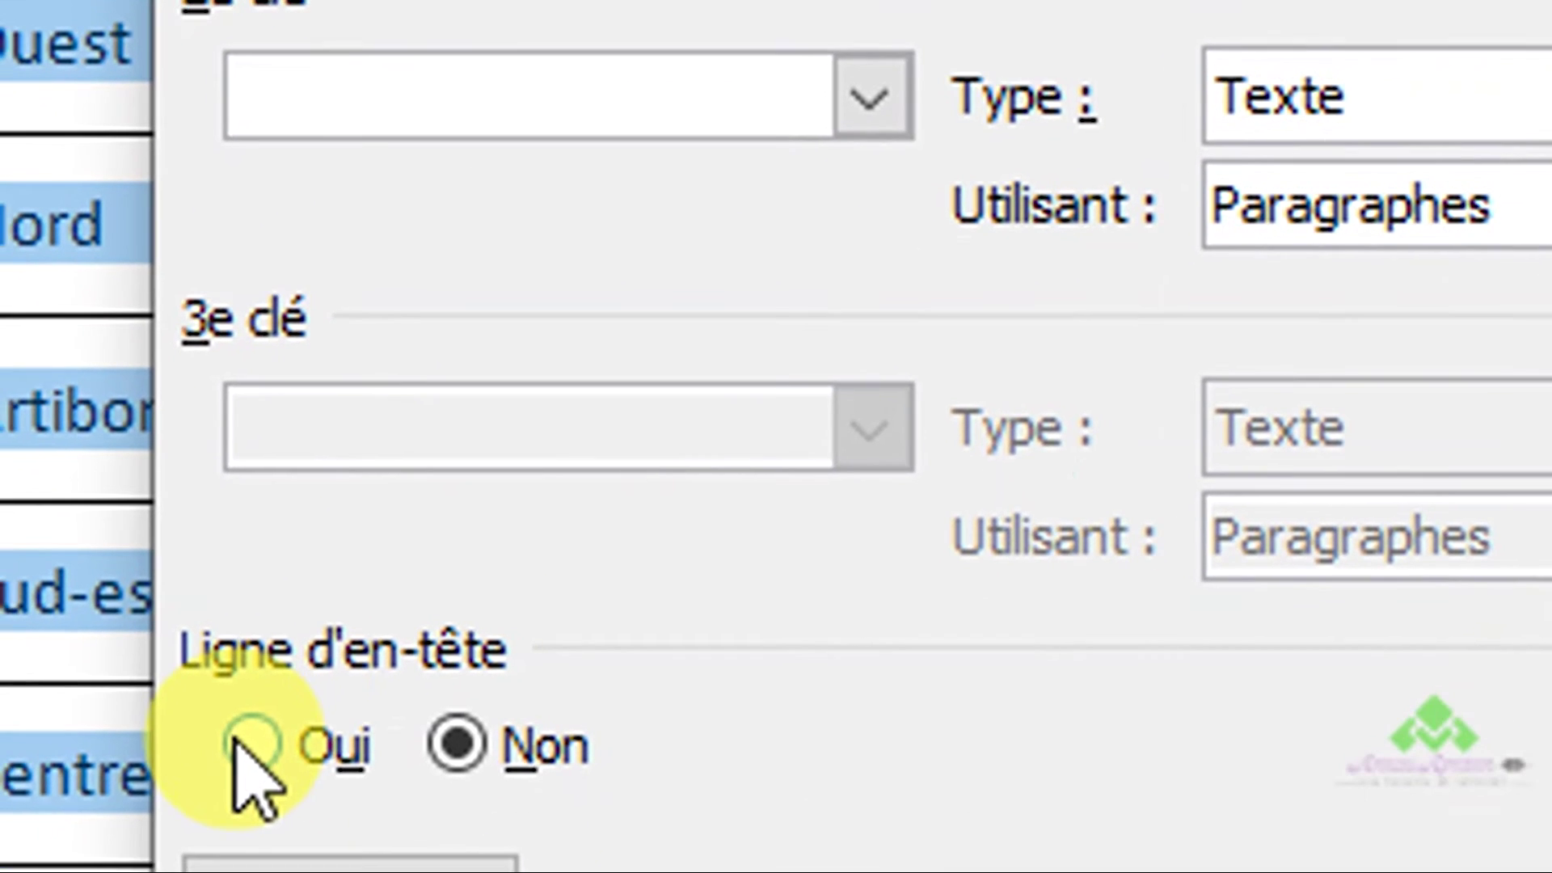
click(246, 742)
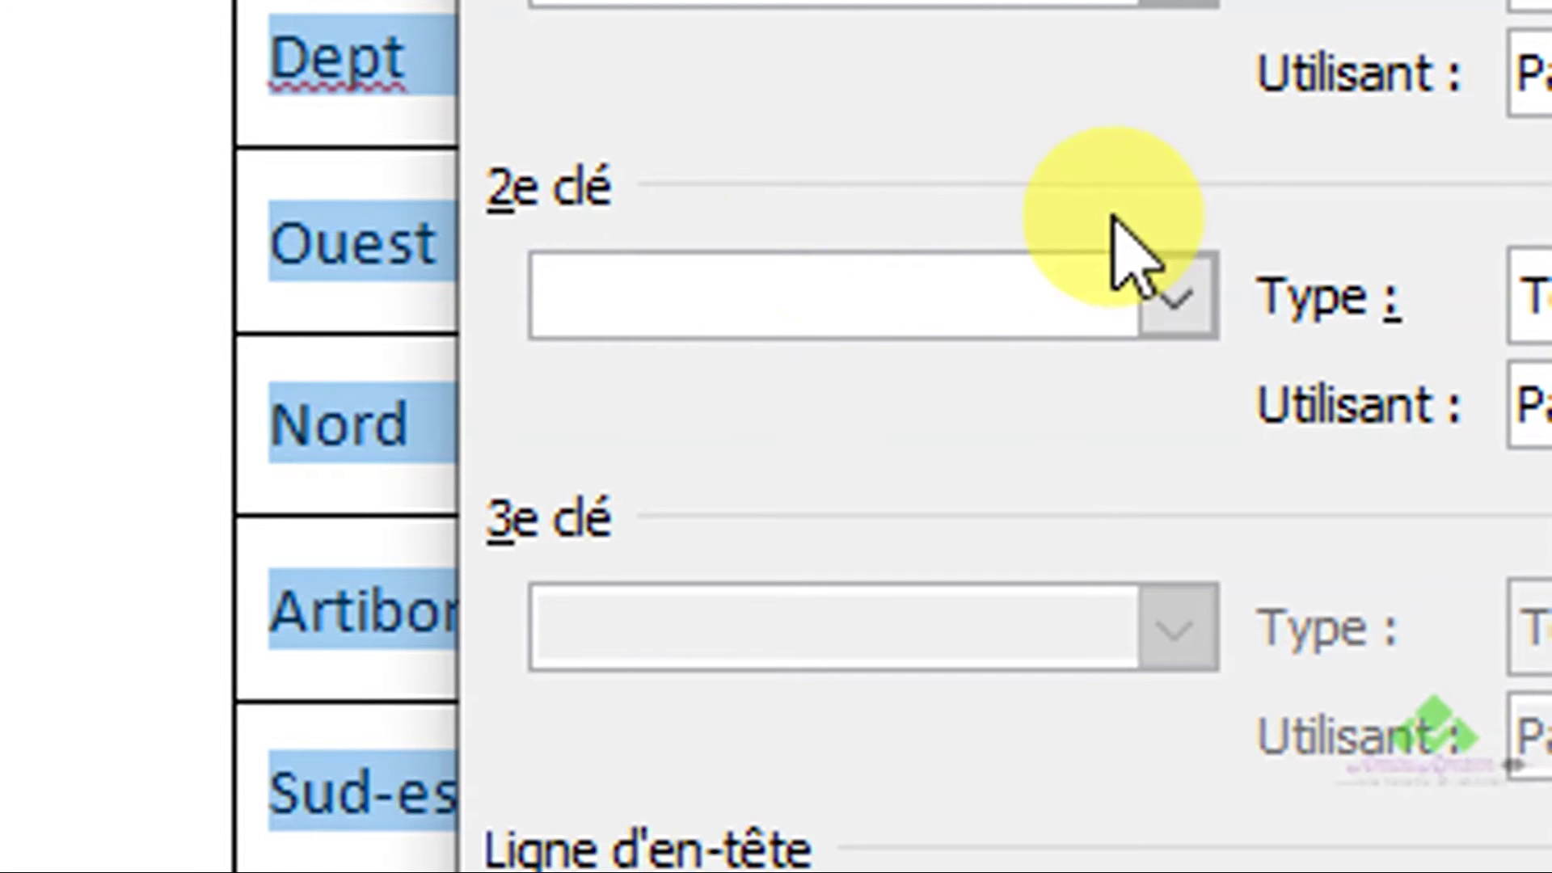
click(1168, 283)
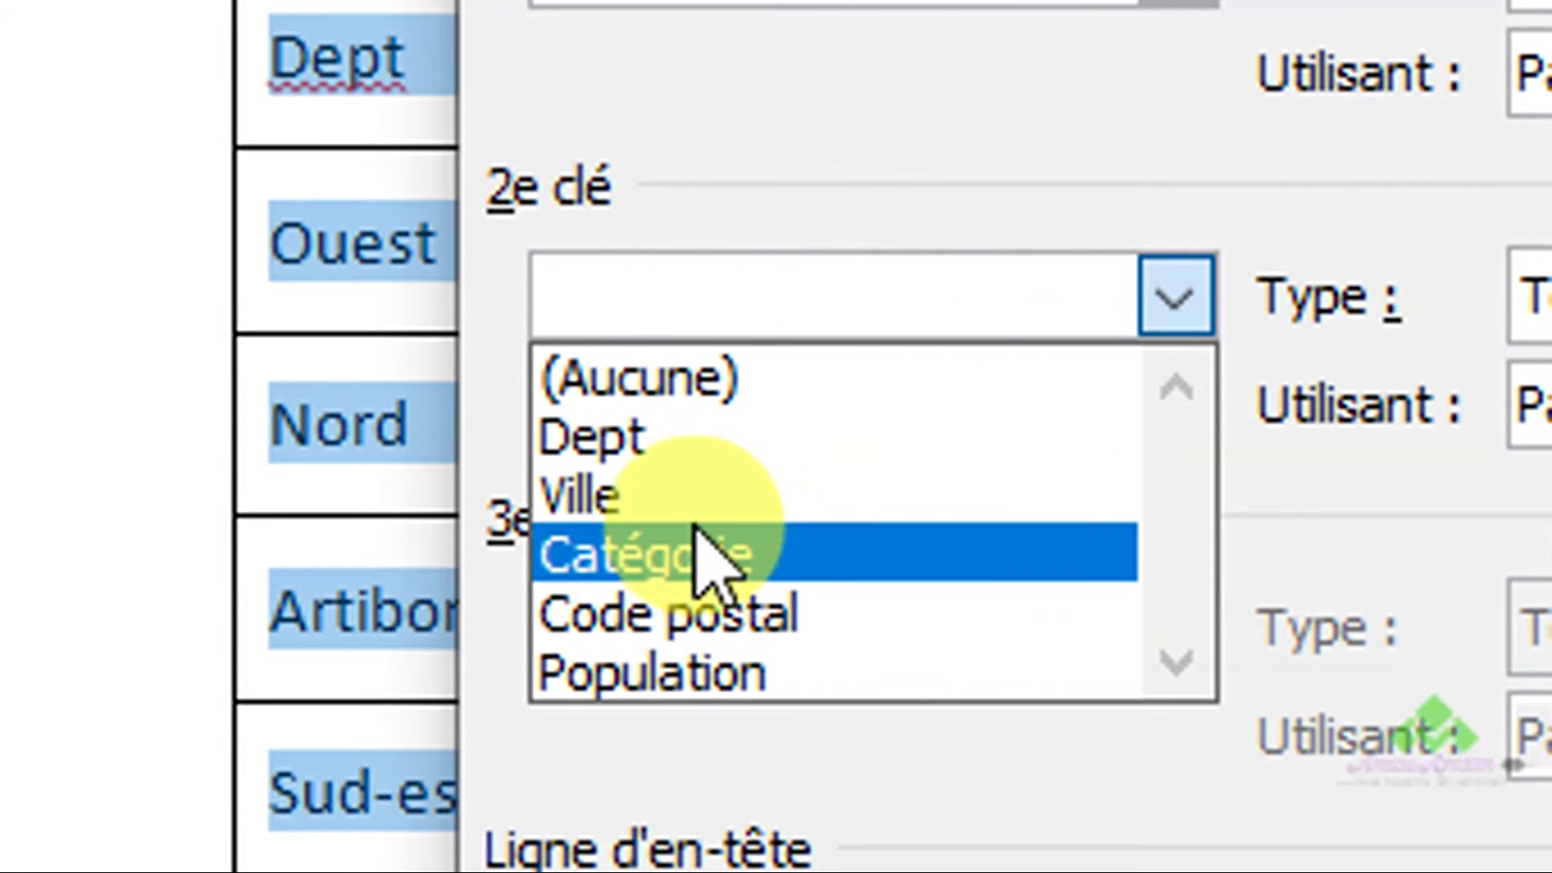
click(717, 671)
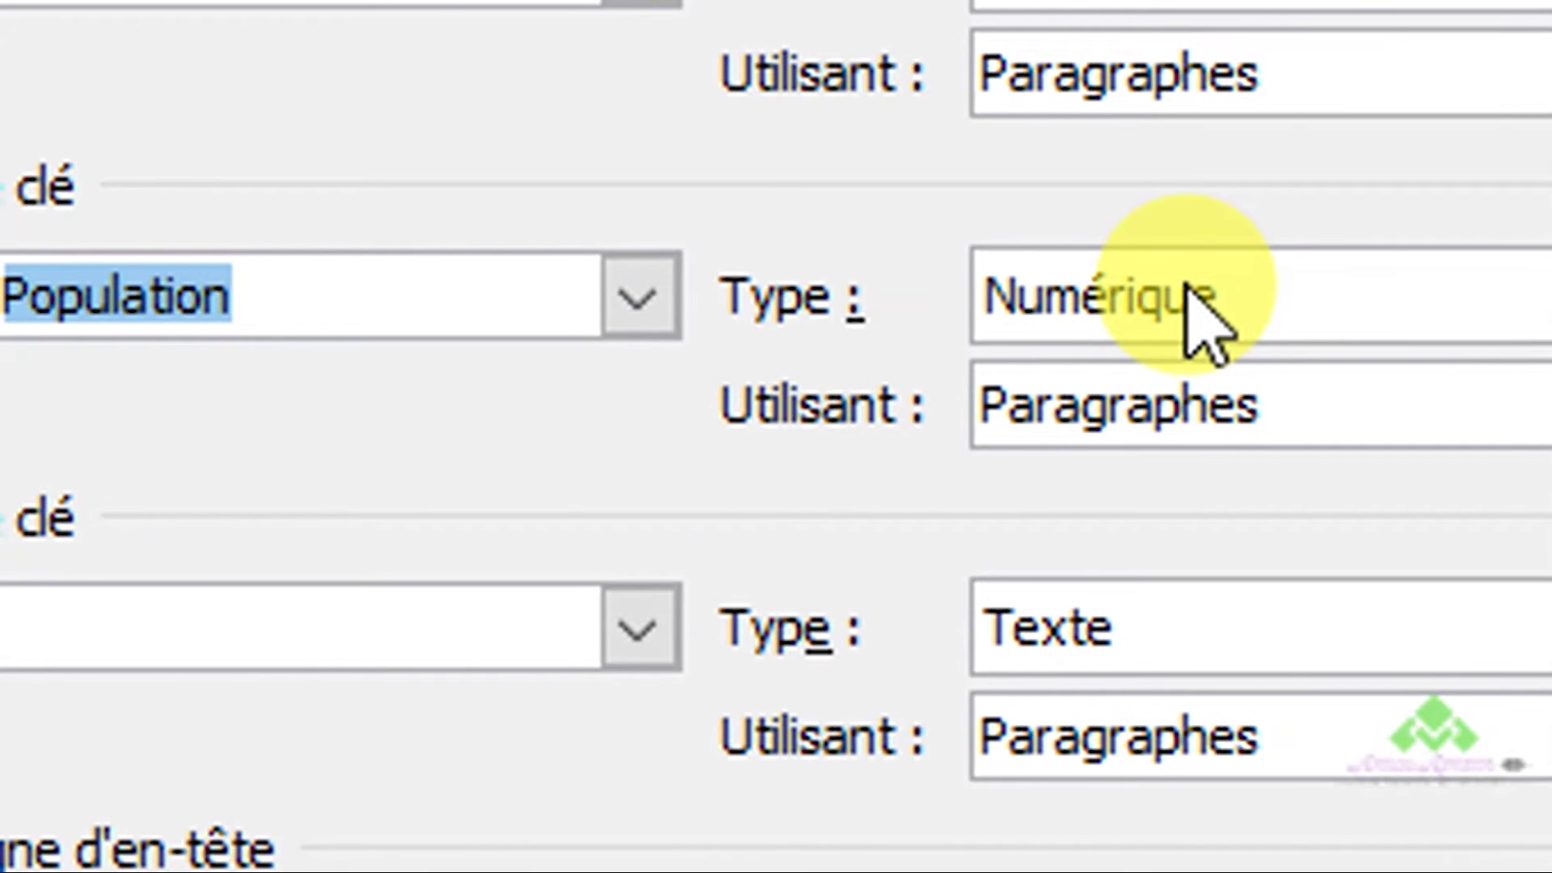
Set the second key's type to Texte, keep Paragraphes as its basis, and apply the sort
click(1204, 323)
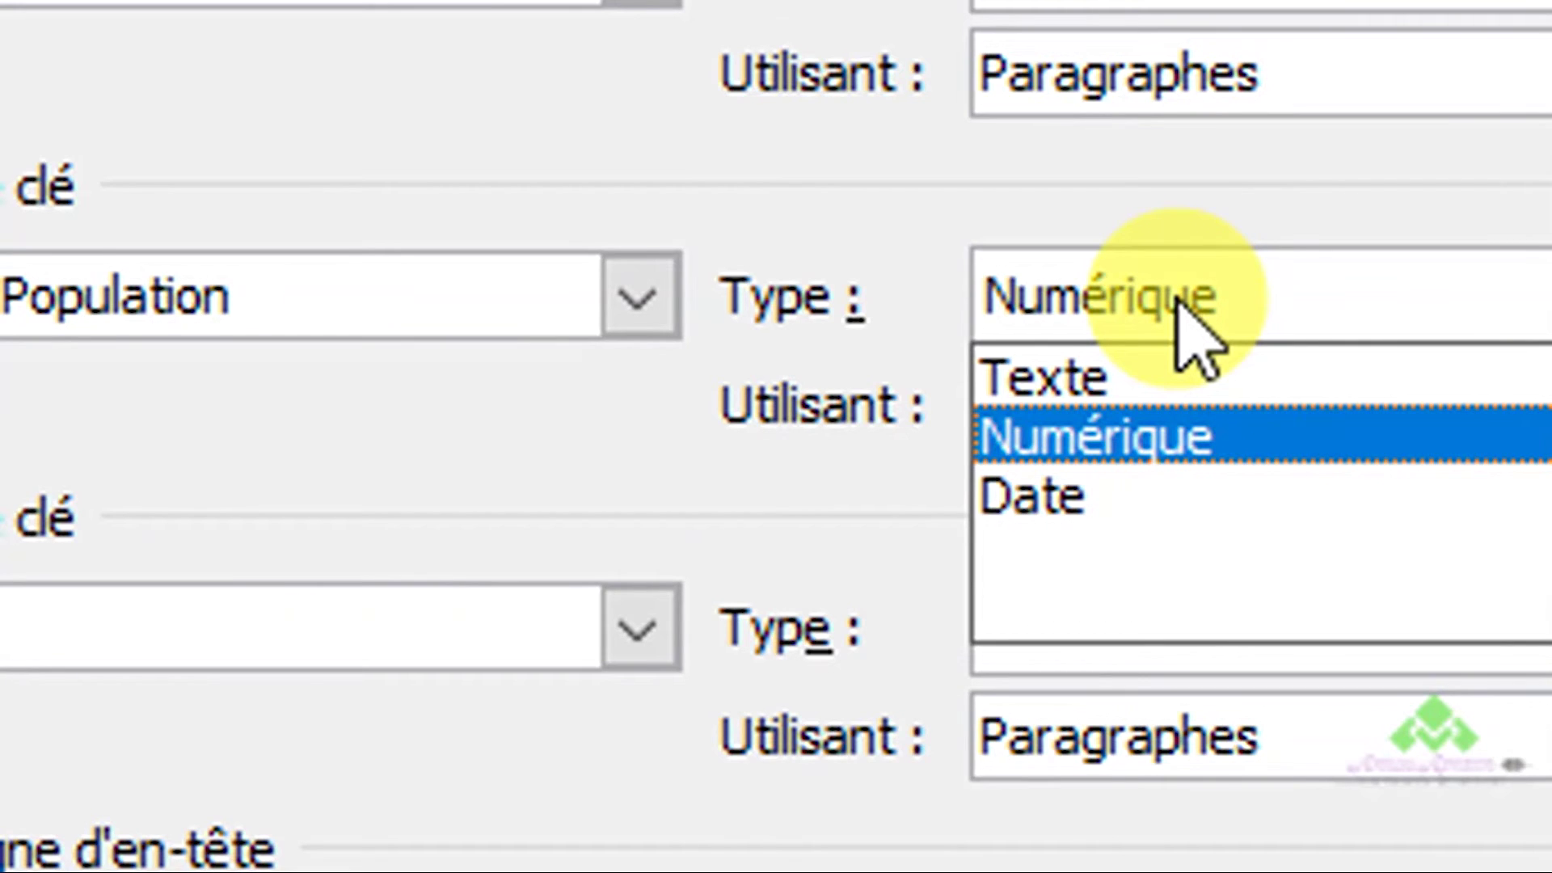
click(1123, 368)
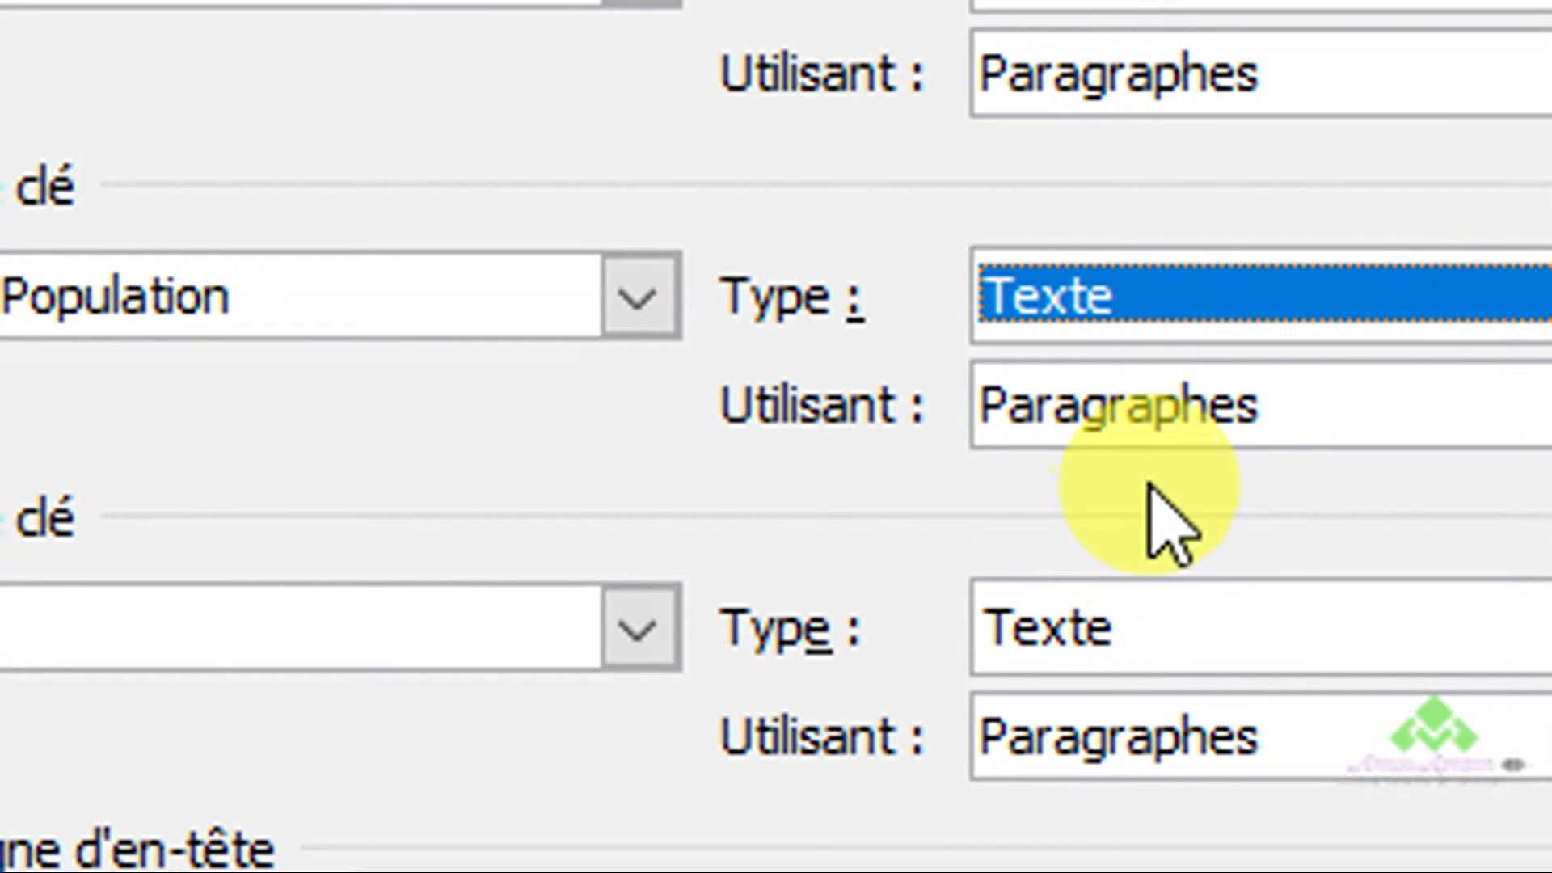
click(1454, 388)
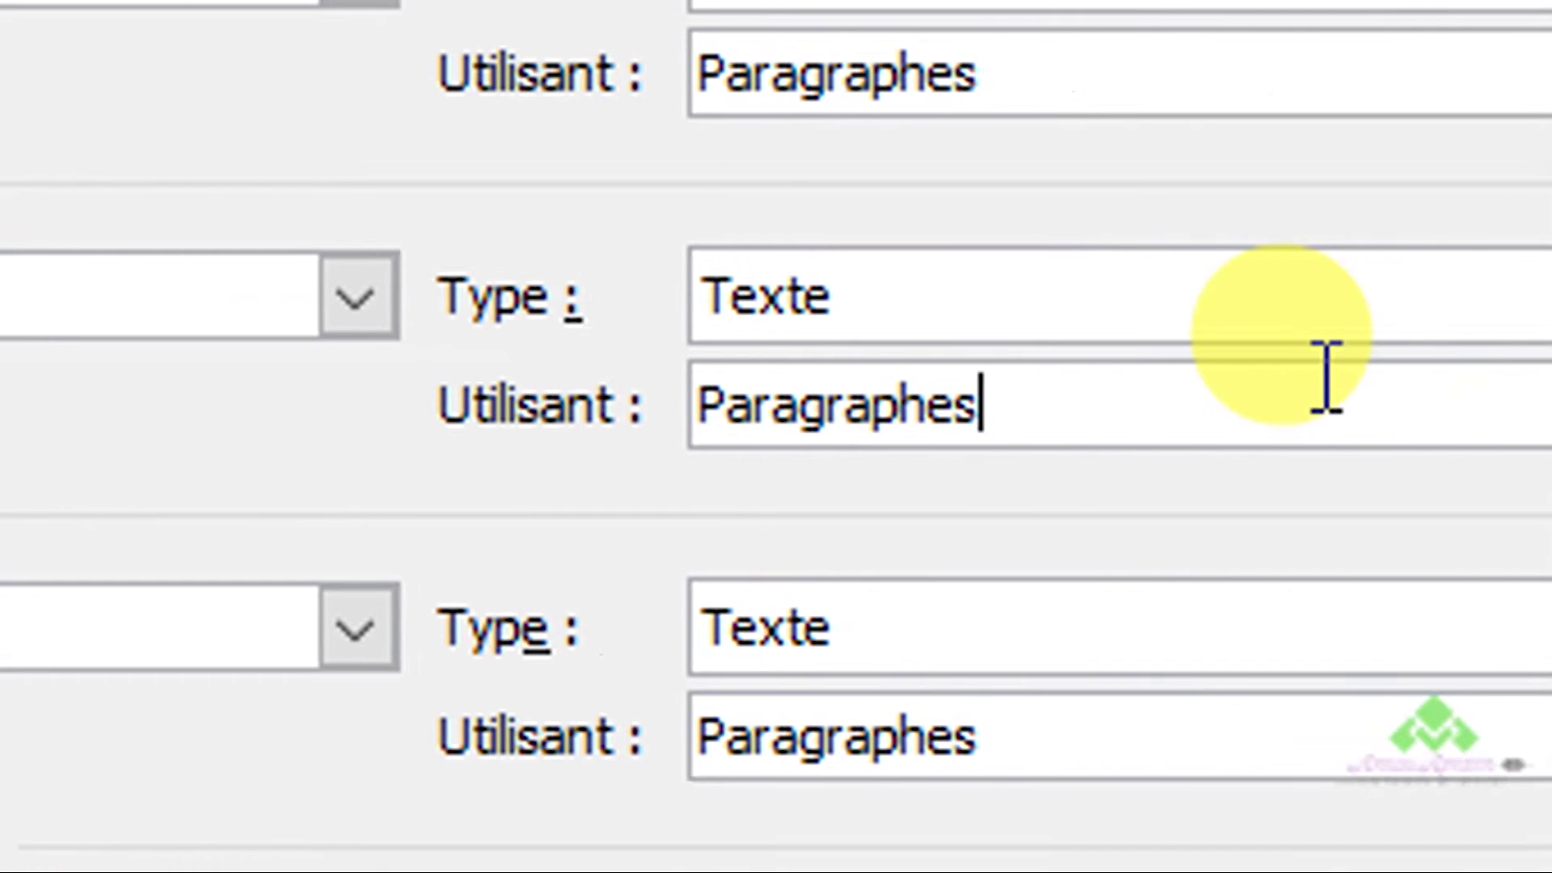
click(1326, 408)
click(1325, 404)
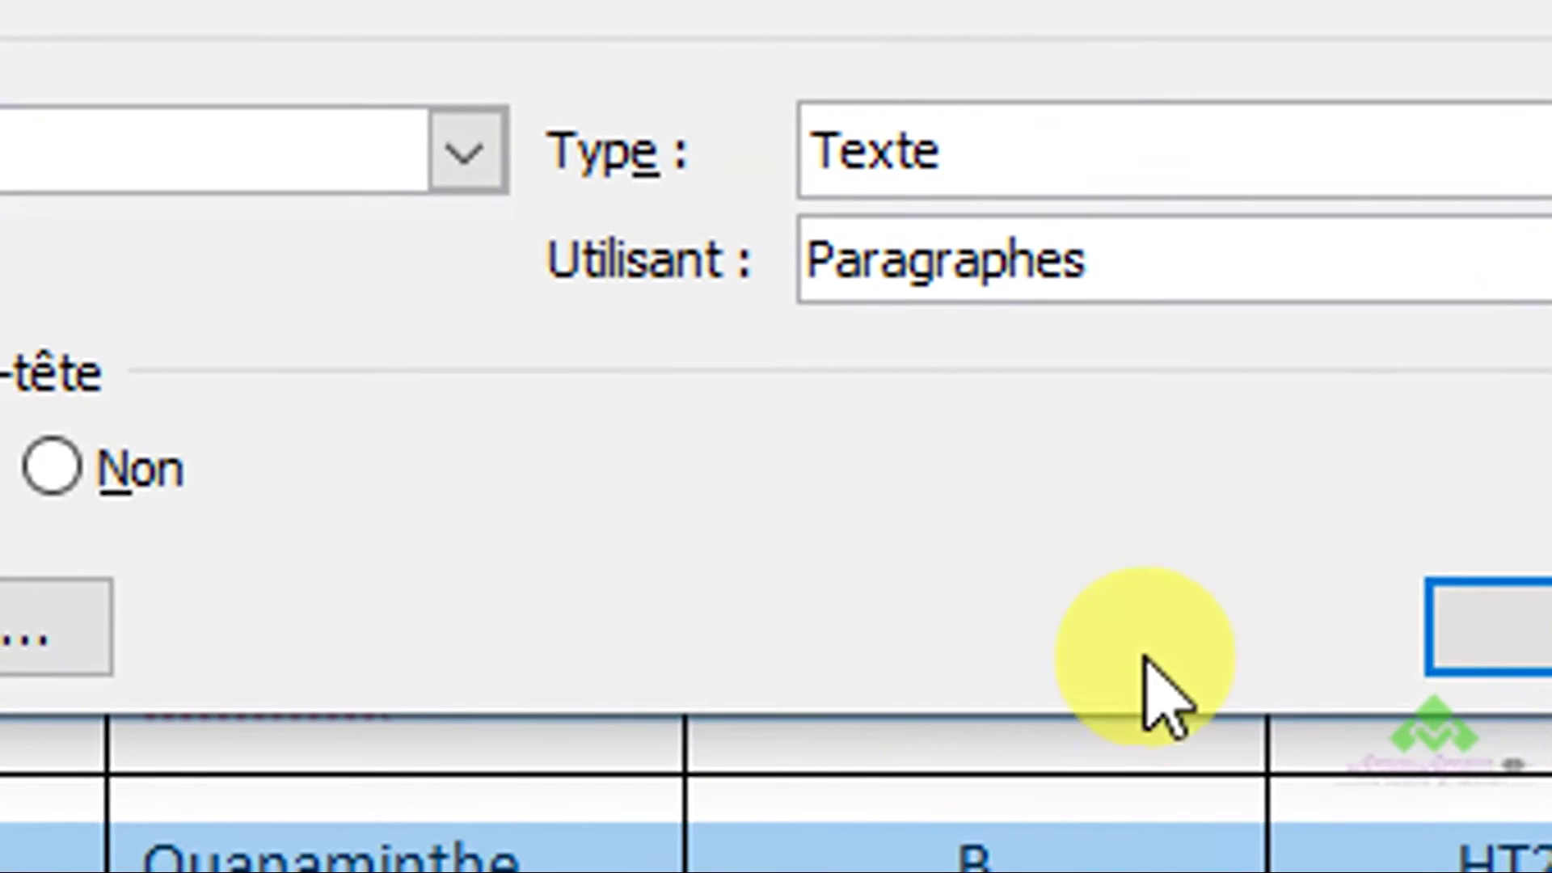
click(1531, 616)
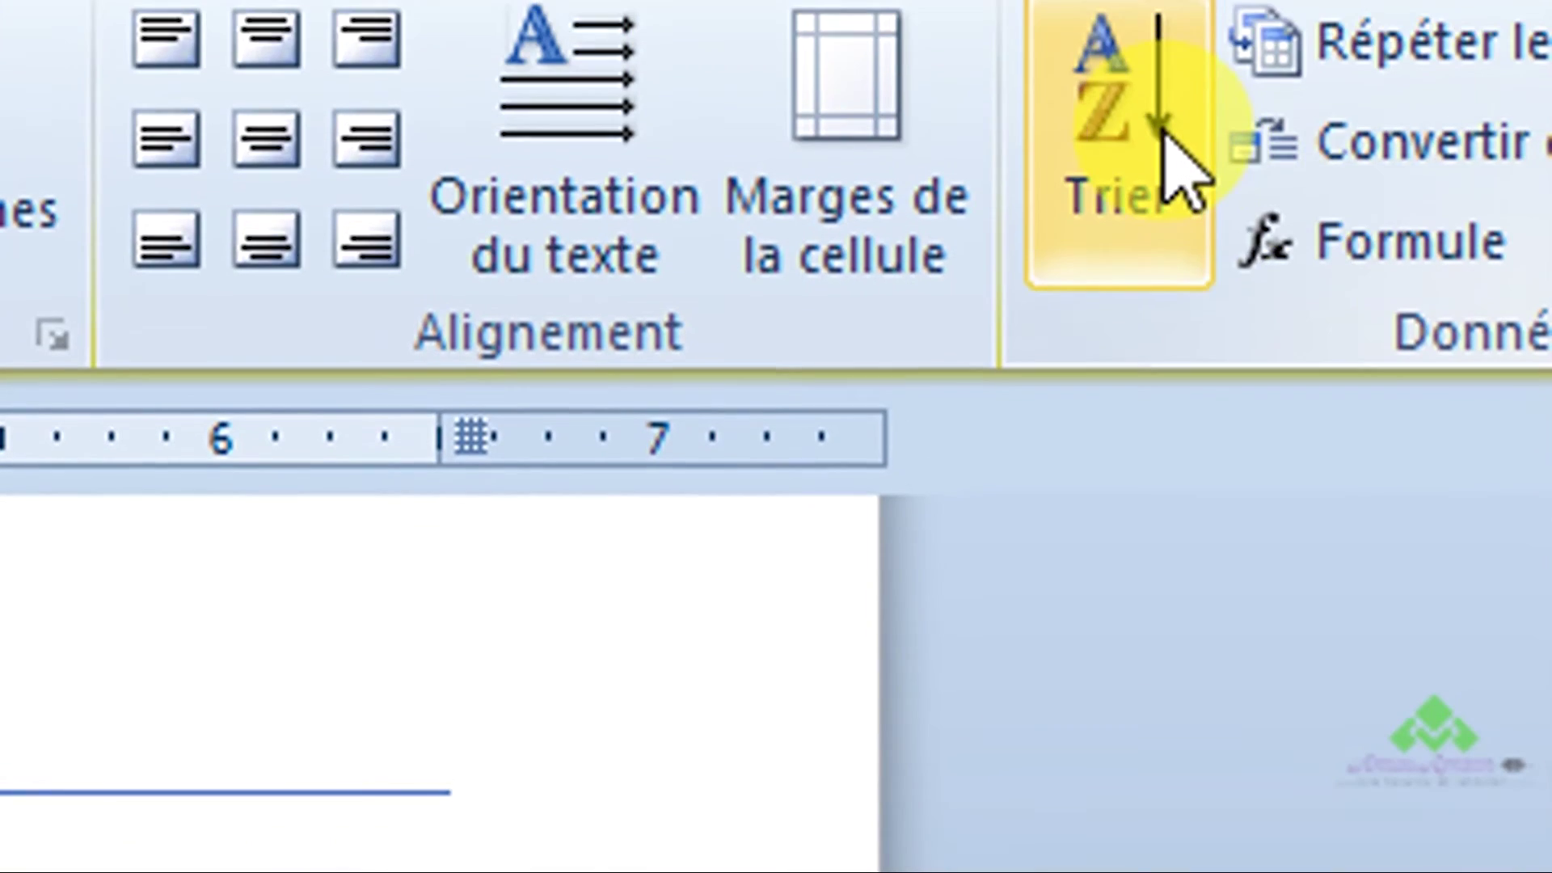
Sort the table again with a header row, using Population as a Numérique second key in ascending order
click(1168, 161)
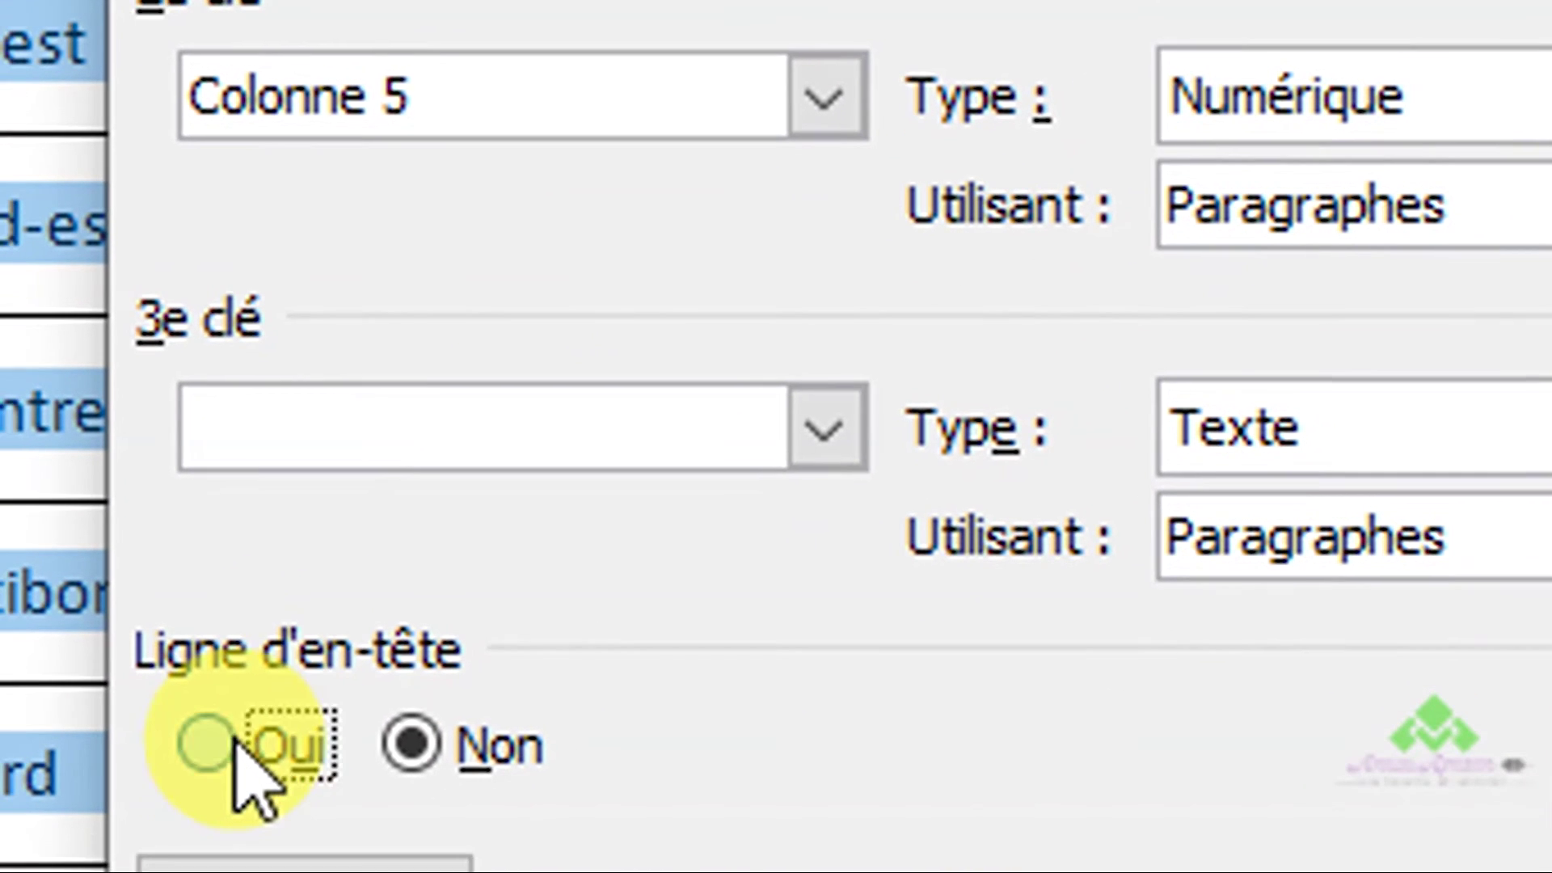
click(235, 742)
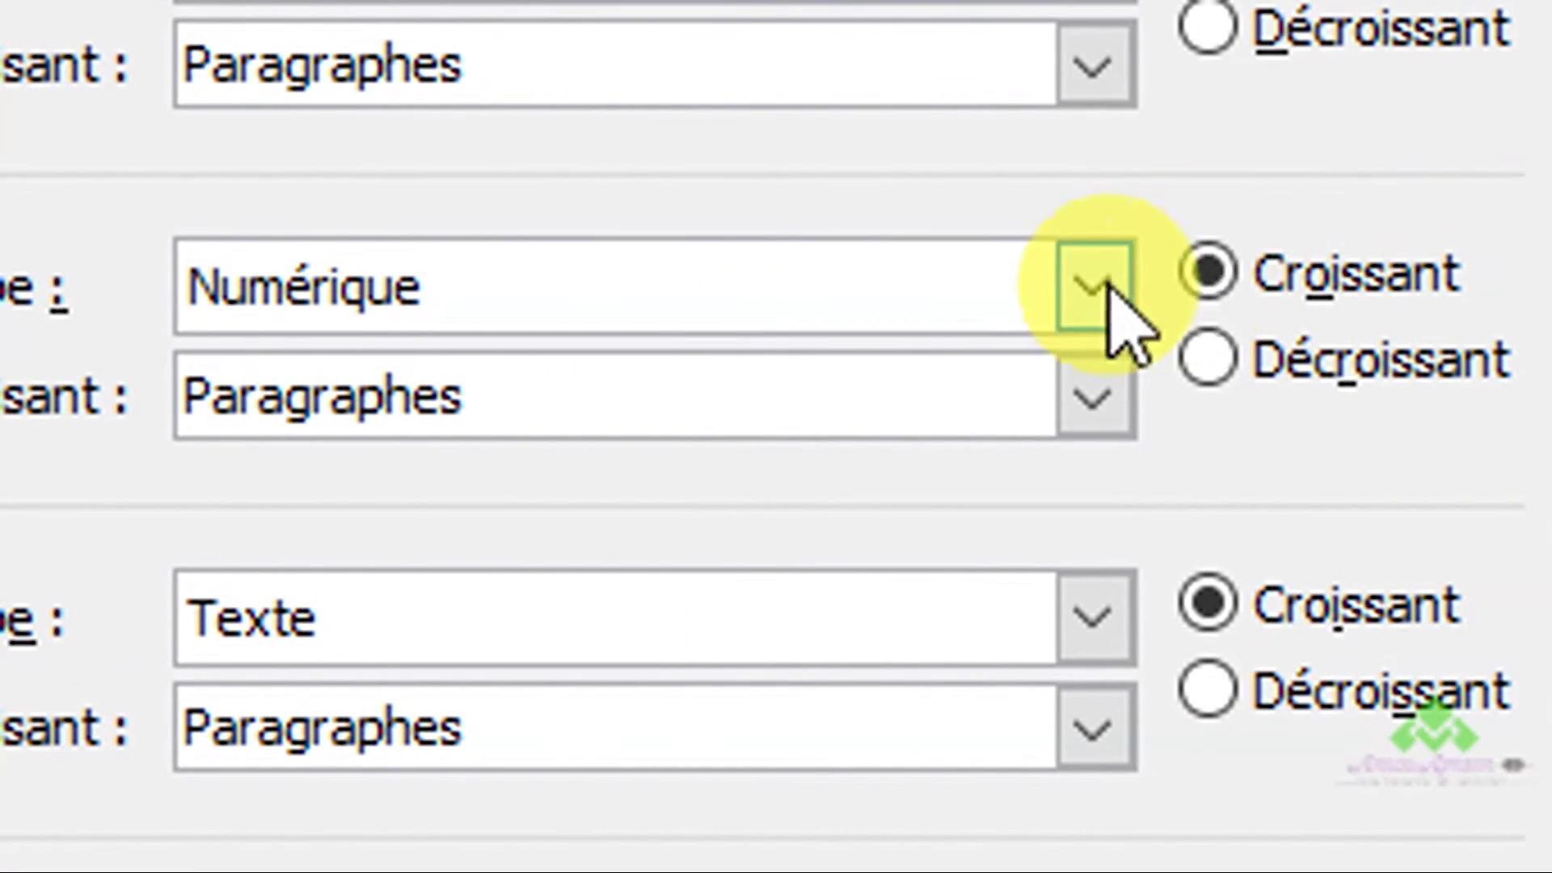
click(1224, 270)
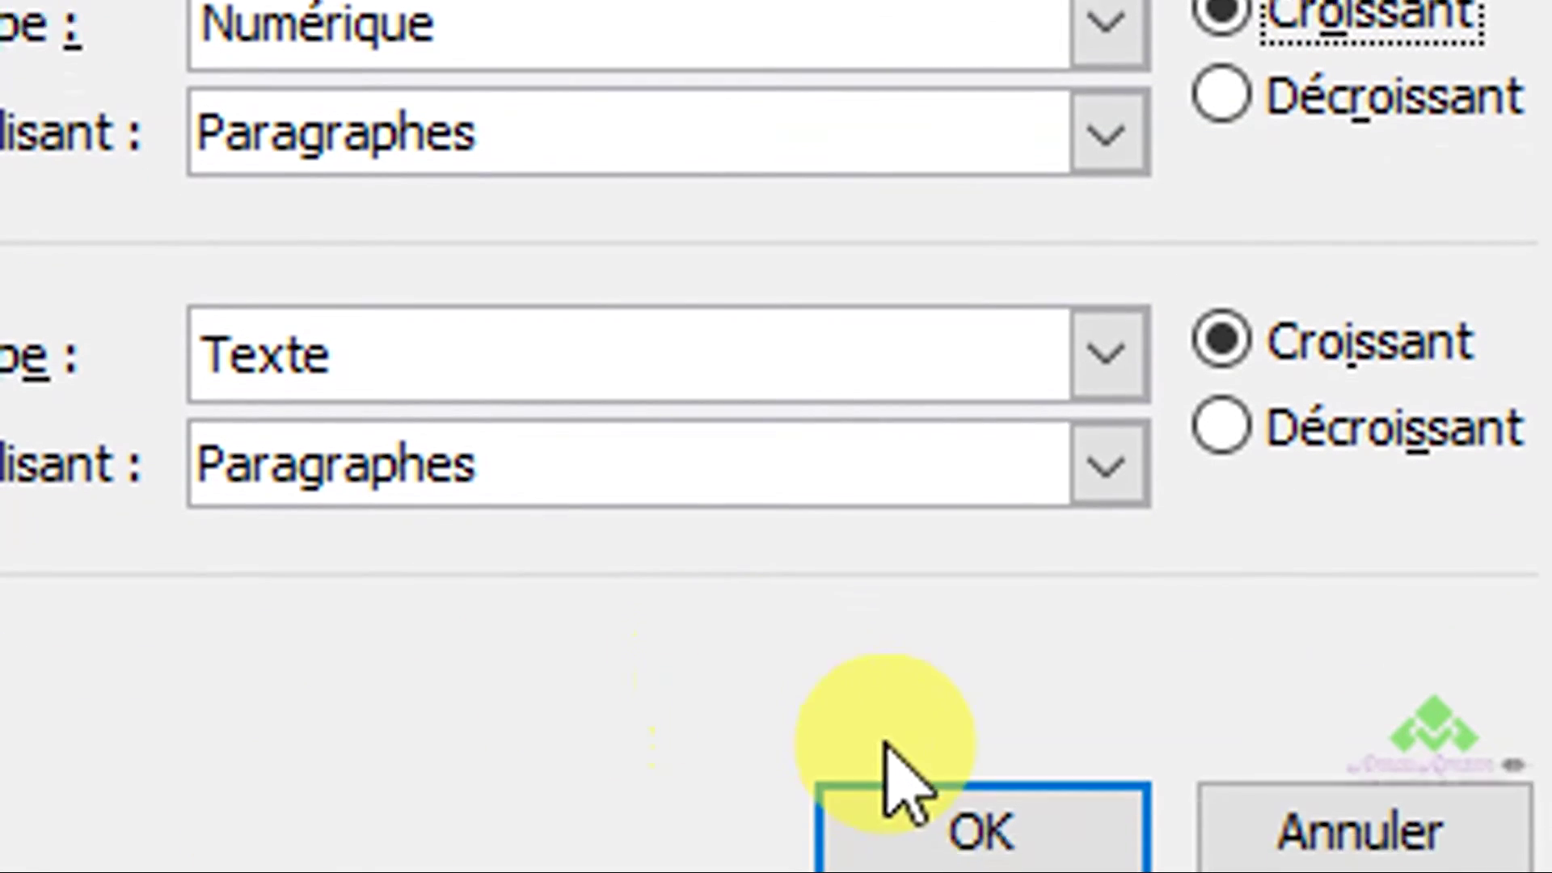
click(918, 738)
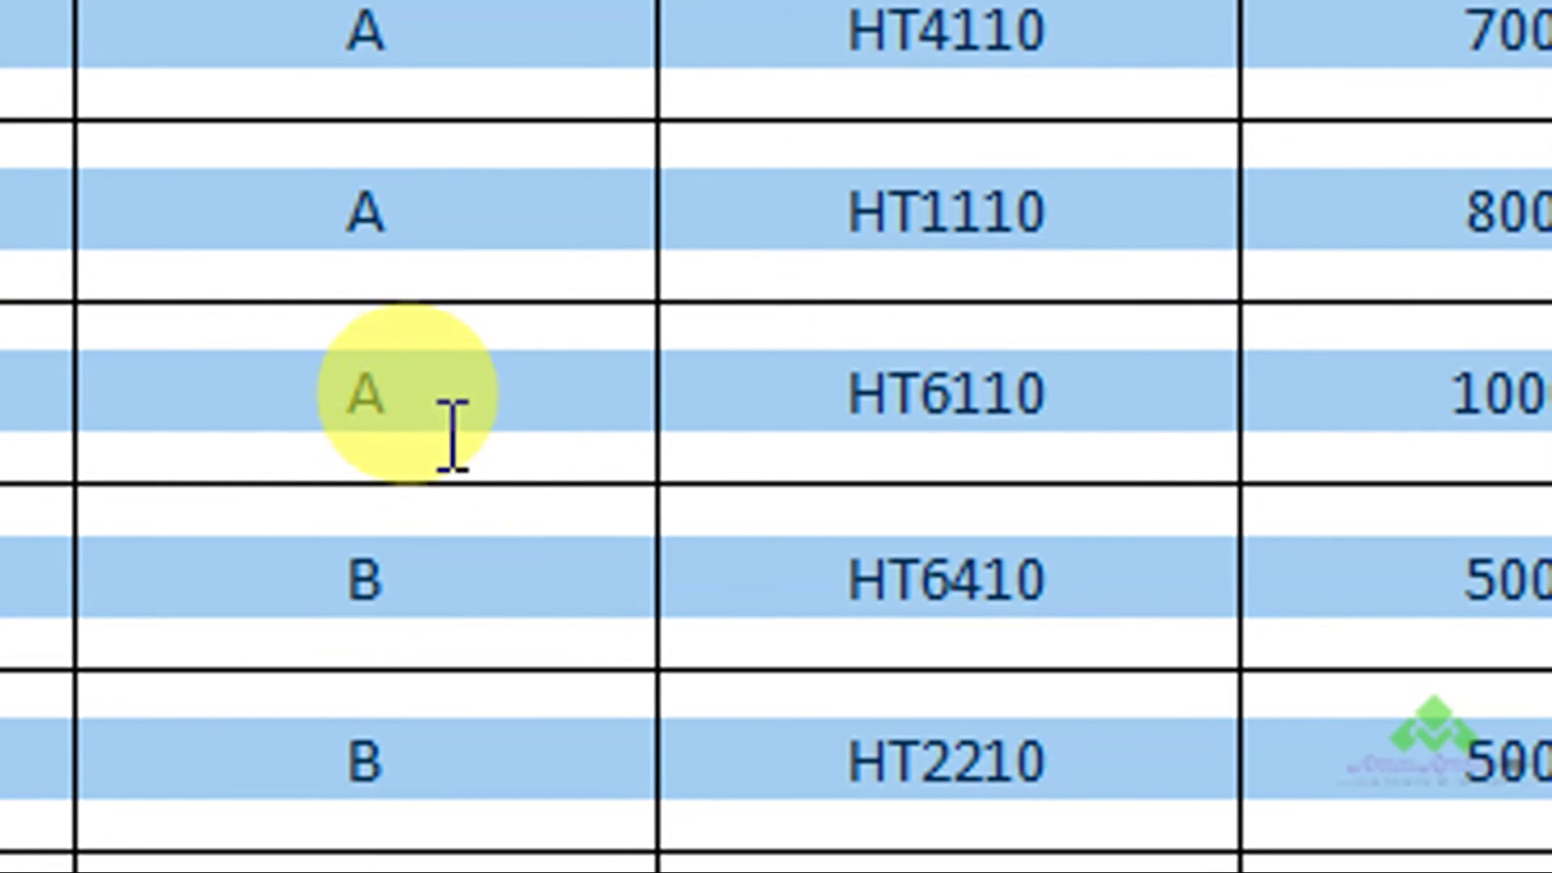
Check the order of the sorted Catégorie column and the Population values of its category A rows
click(446, 424)
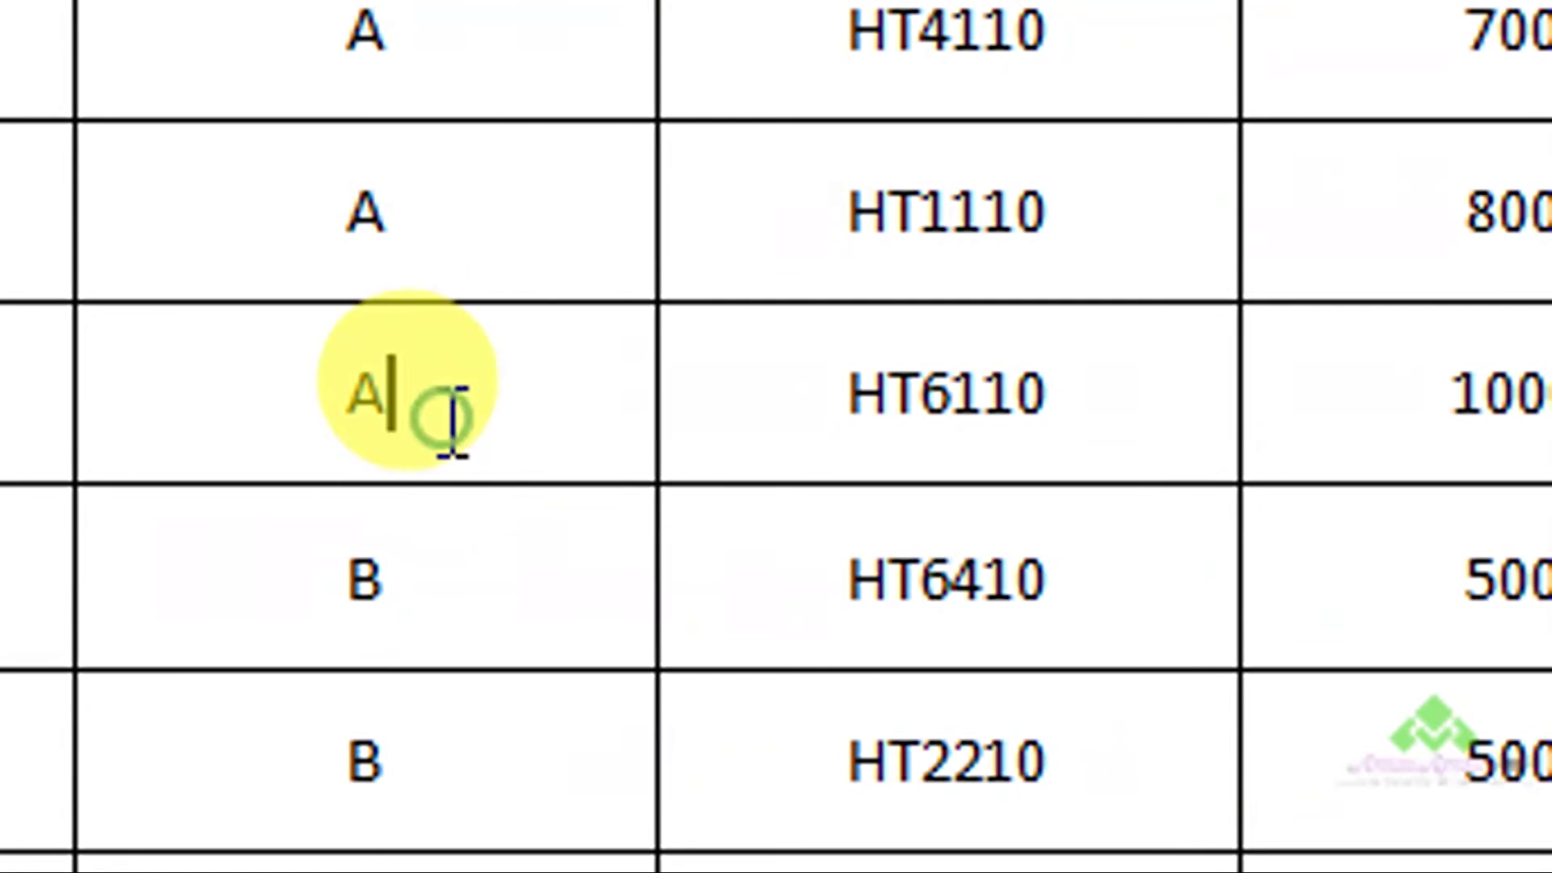
scroll(477, 70, up, 3)
click(421, 162)
drag(421, 161, 305, 738)
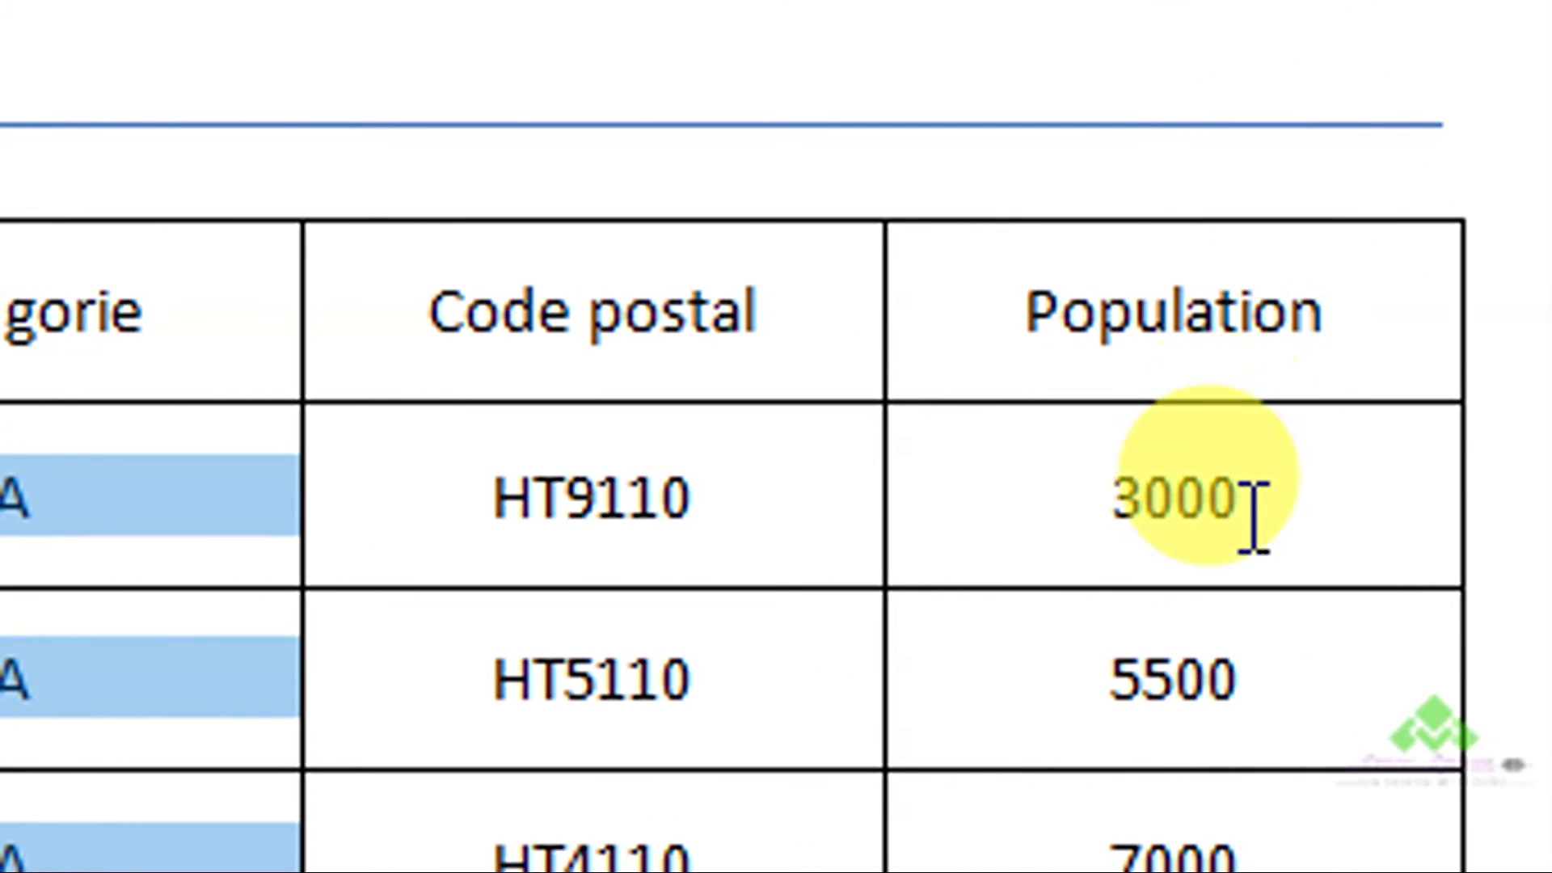
click(1275, 497)
drag(1275, 496, 1244, 675)
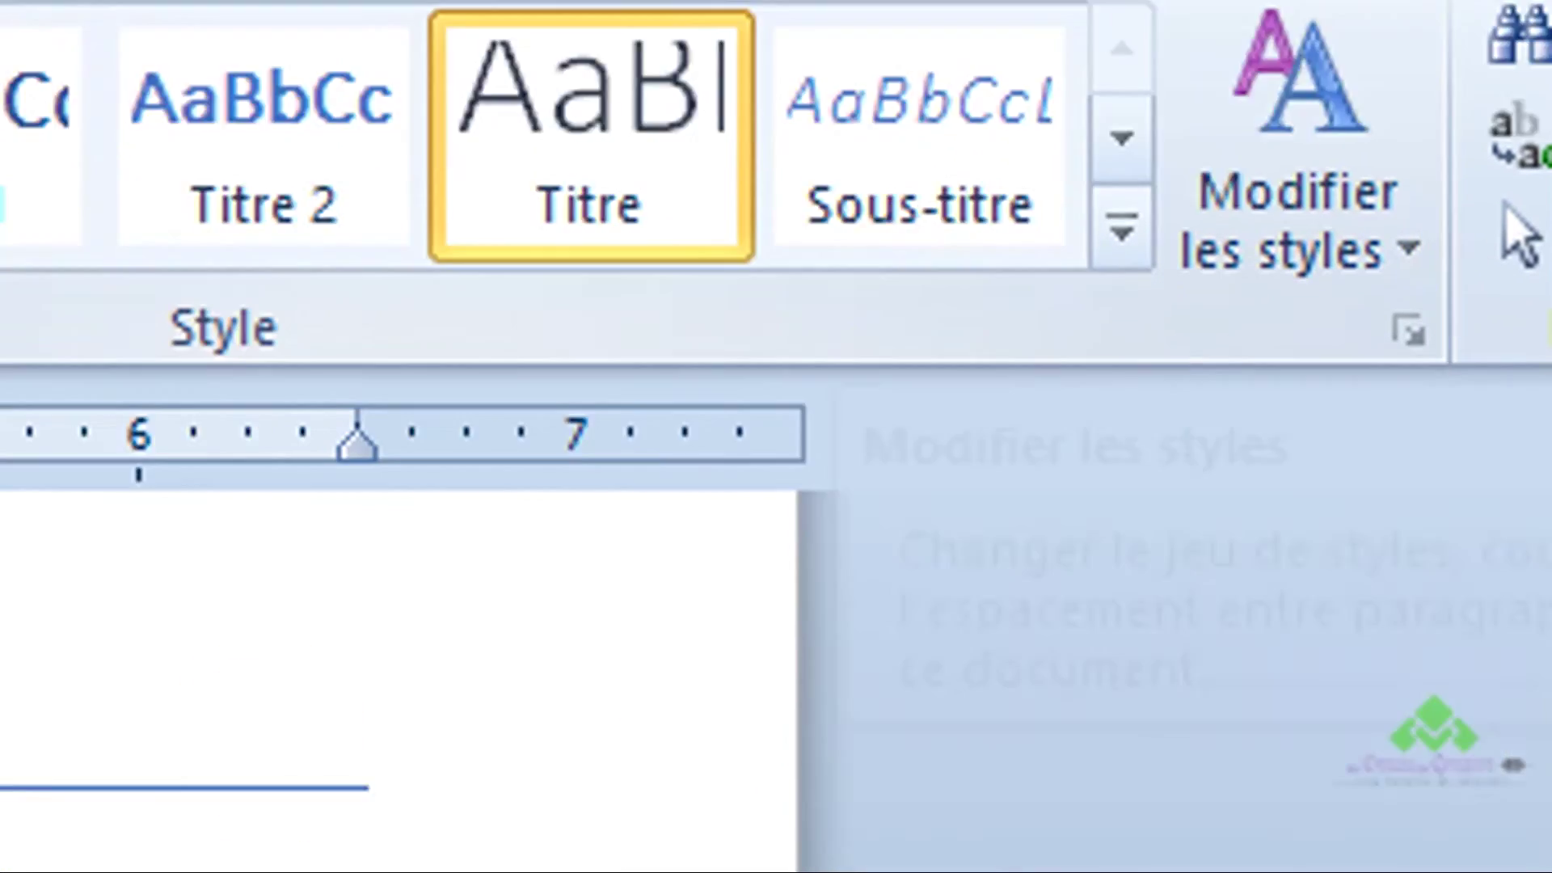
Sort the table again with the Numérique second key, Population, set to descending order (Décroissant)
click(222, 716)
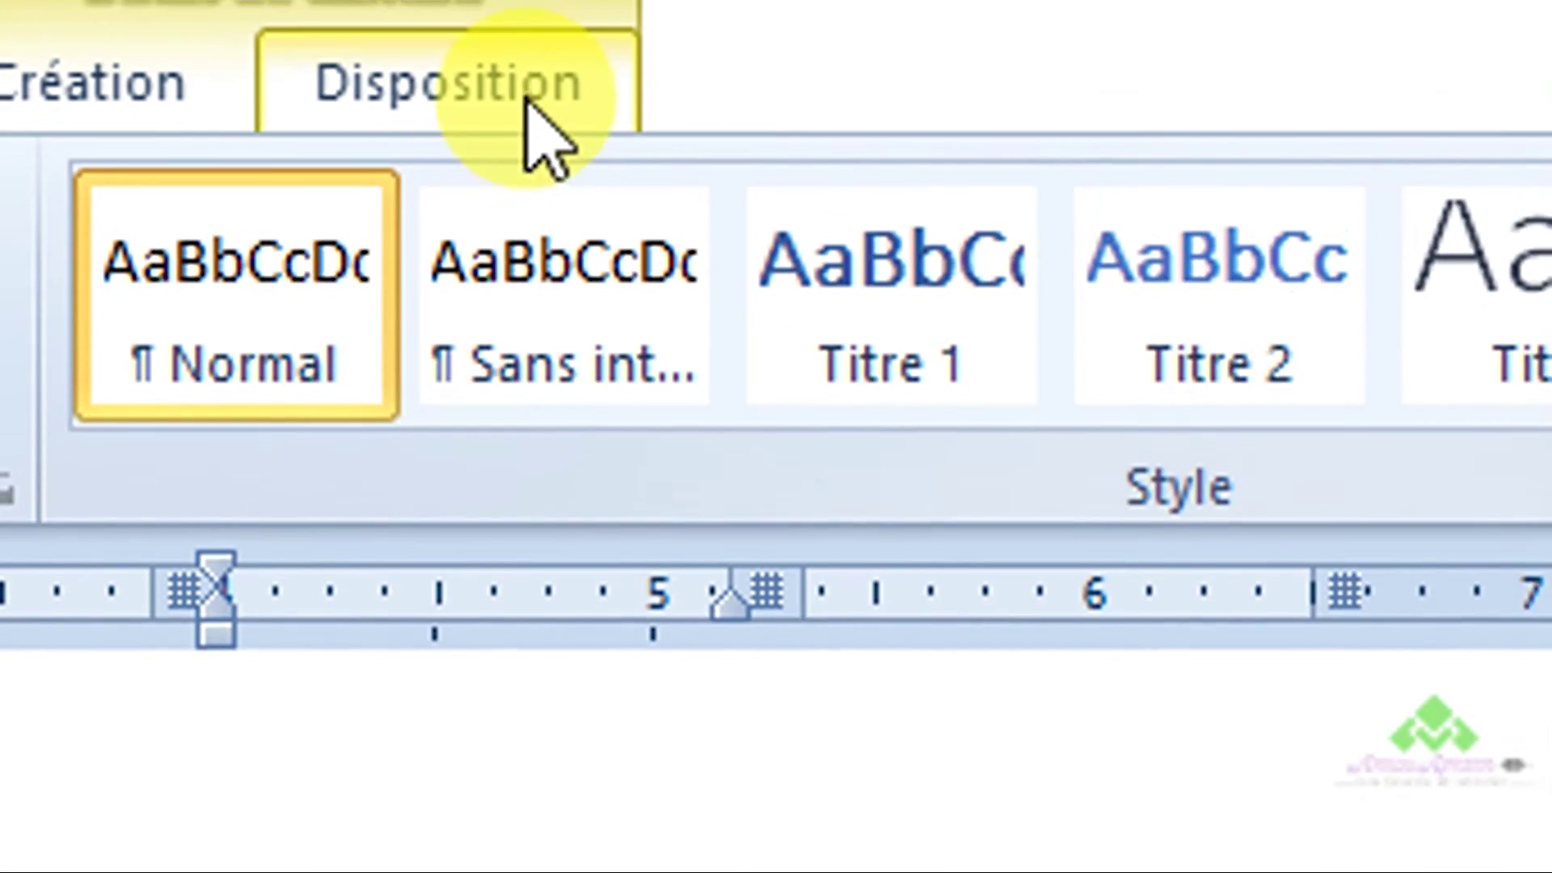
click(529, 105)
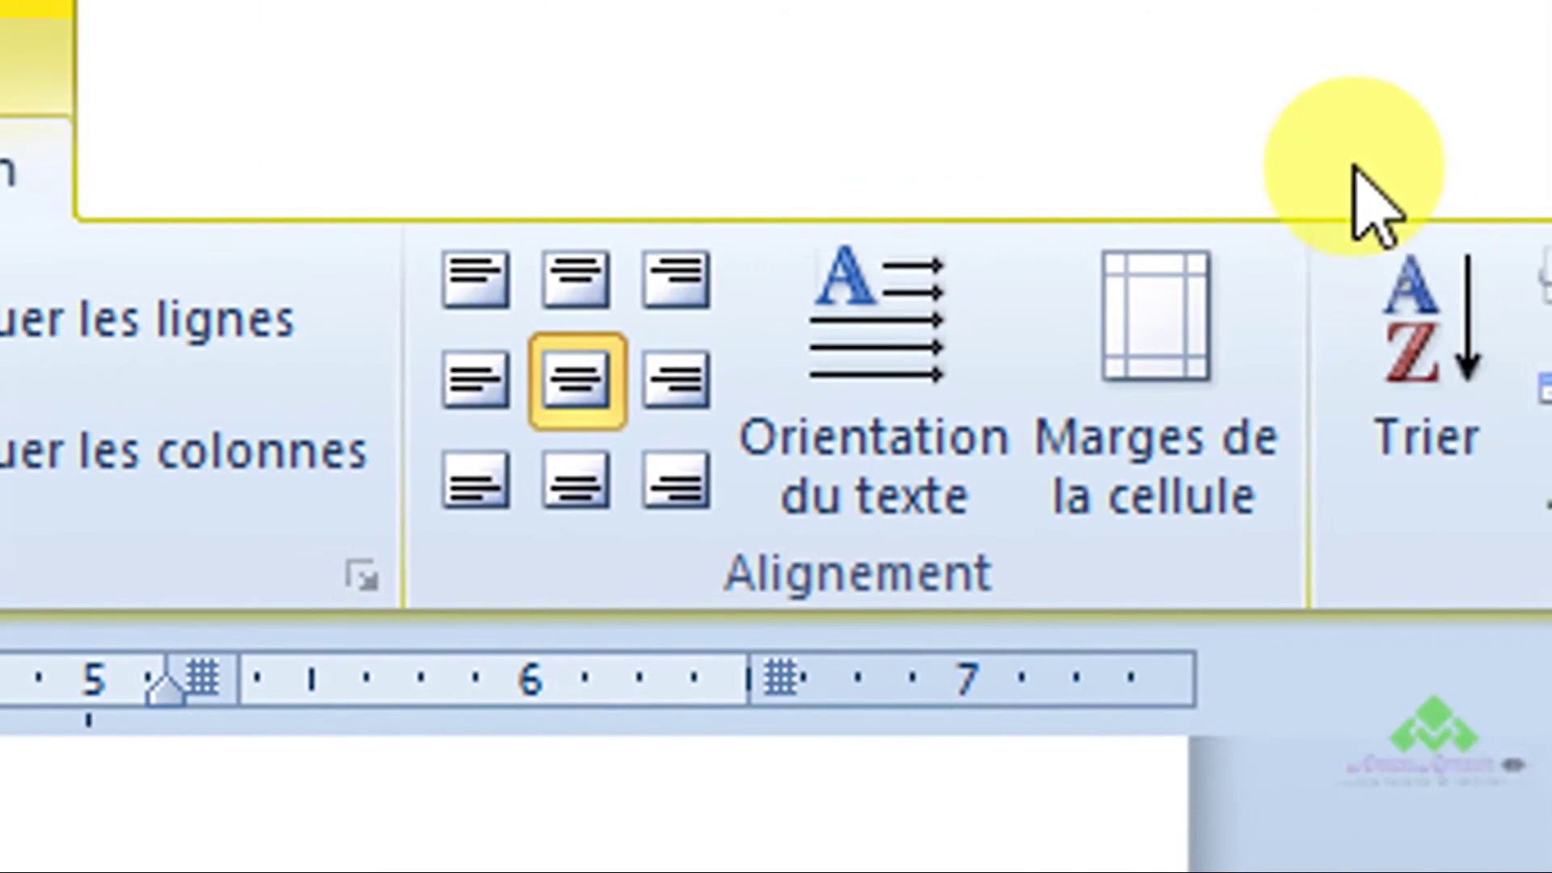
click(1402, 332)
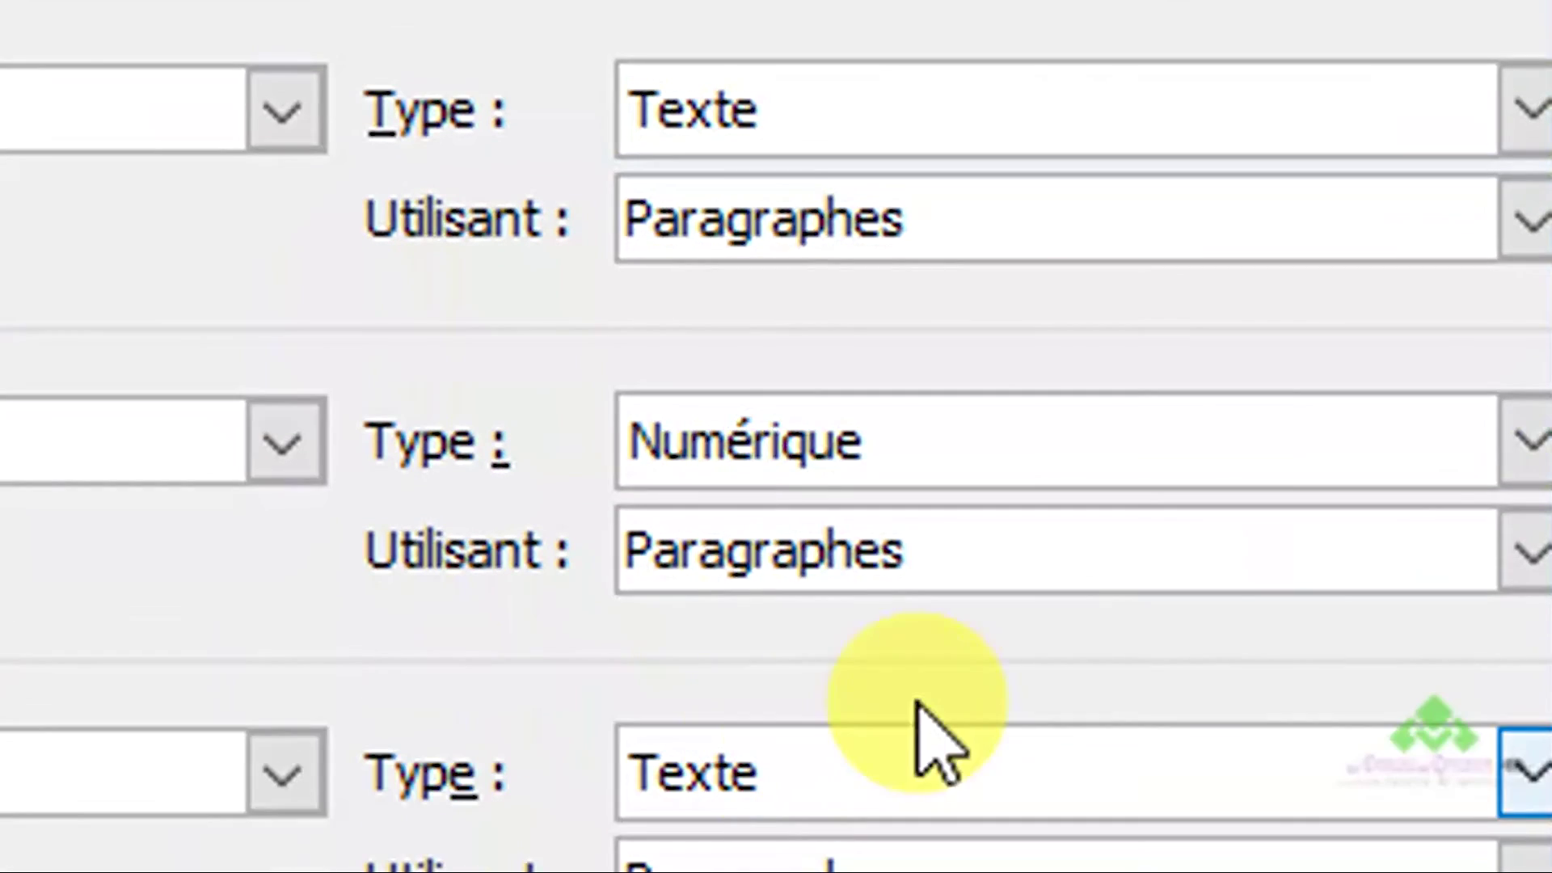
click(1321, 511)
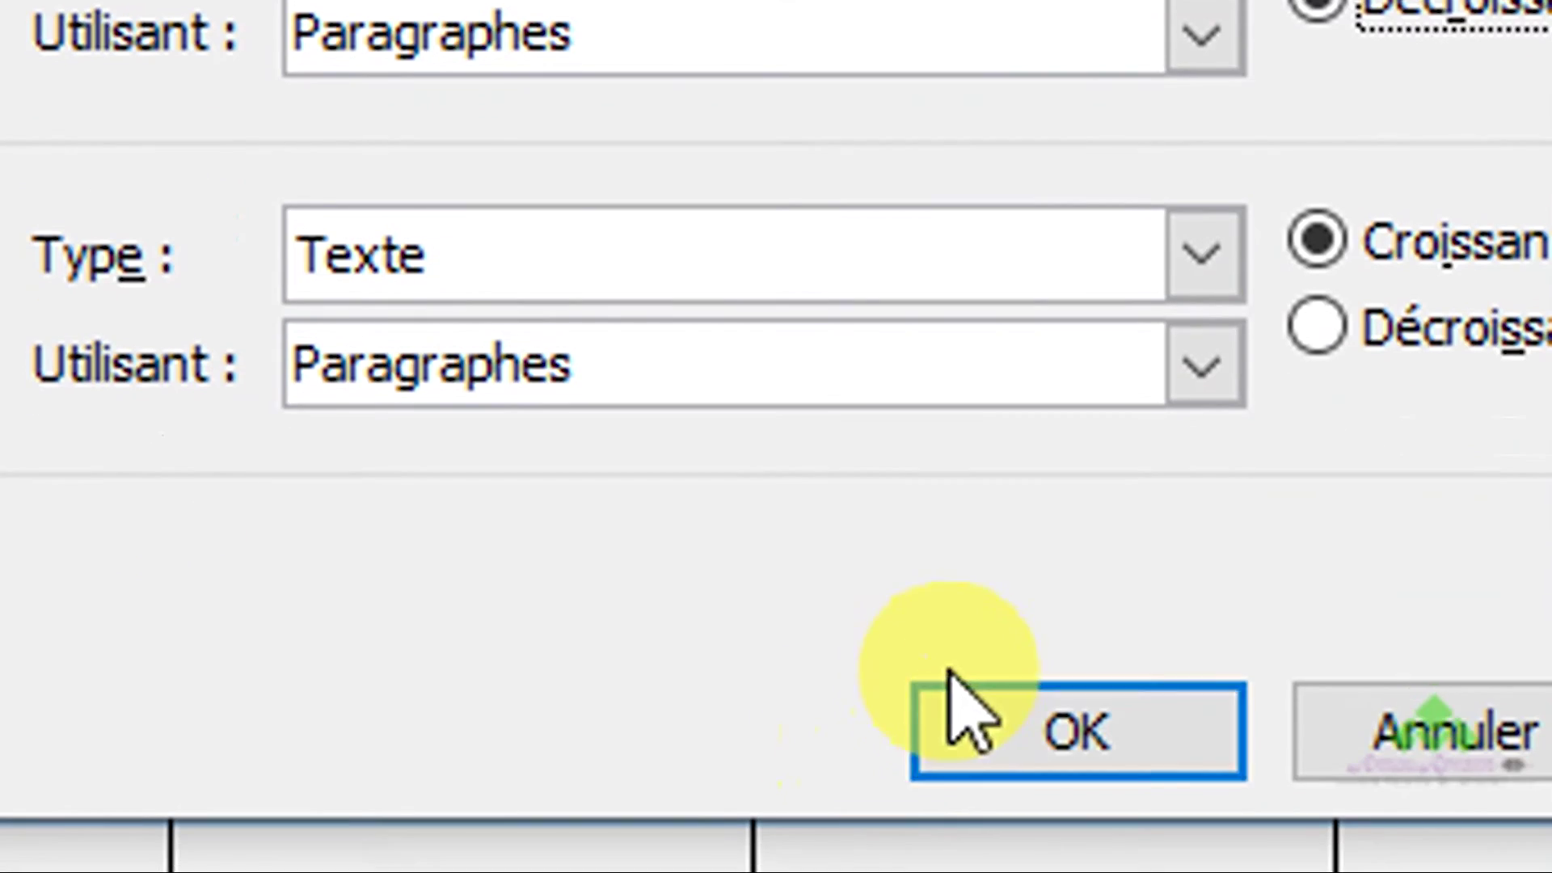
click(973, 872)
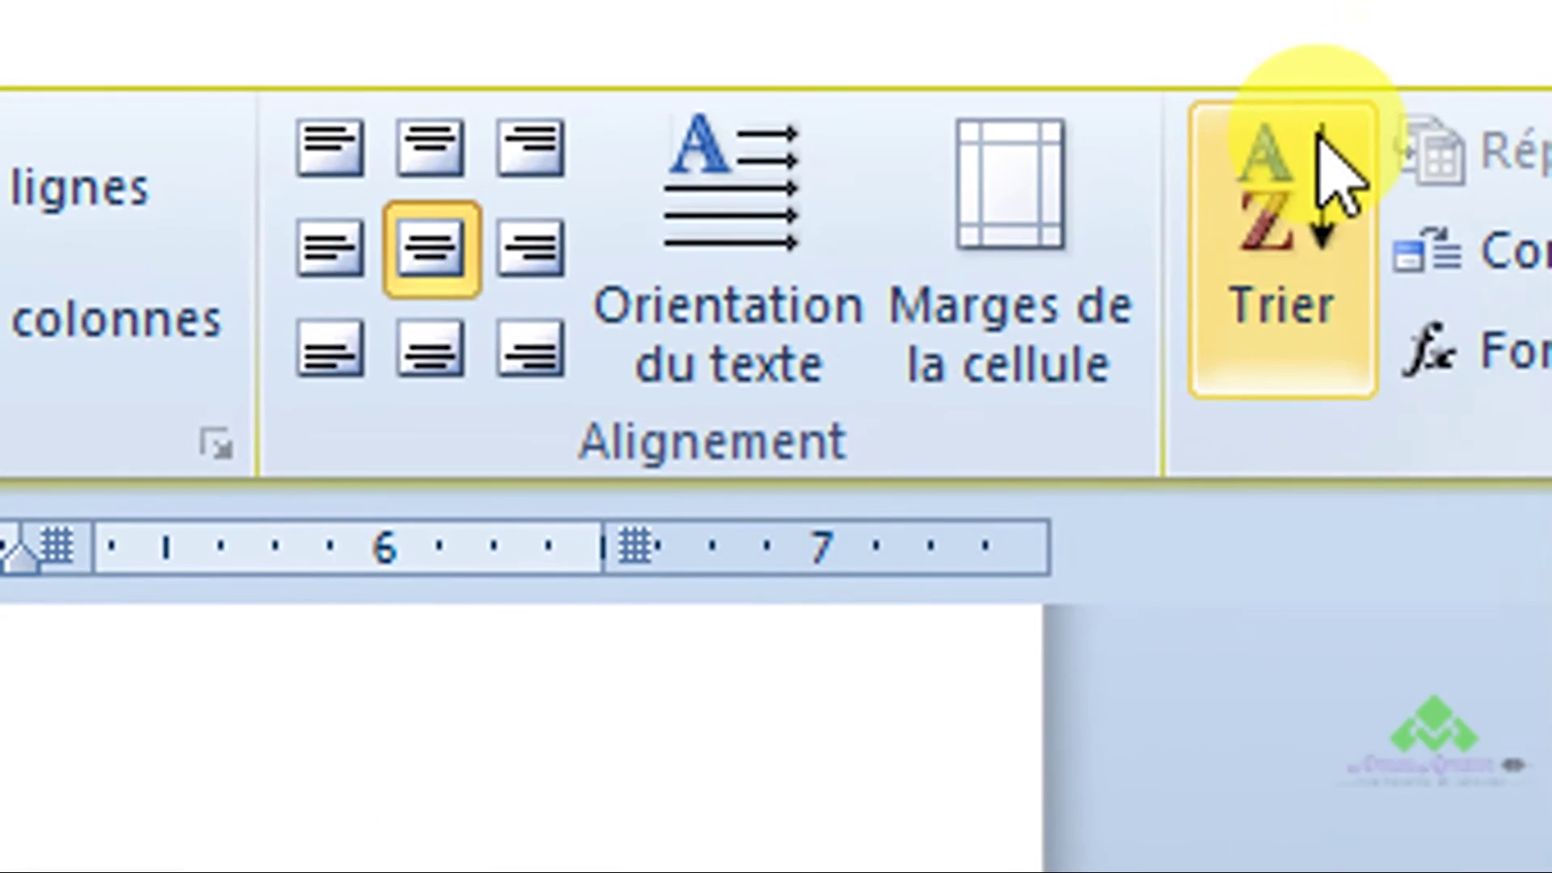
Sort the table once more with its first row treated as a header row, keeping the second key in descending order
click(1315, 113)
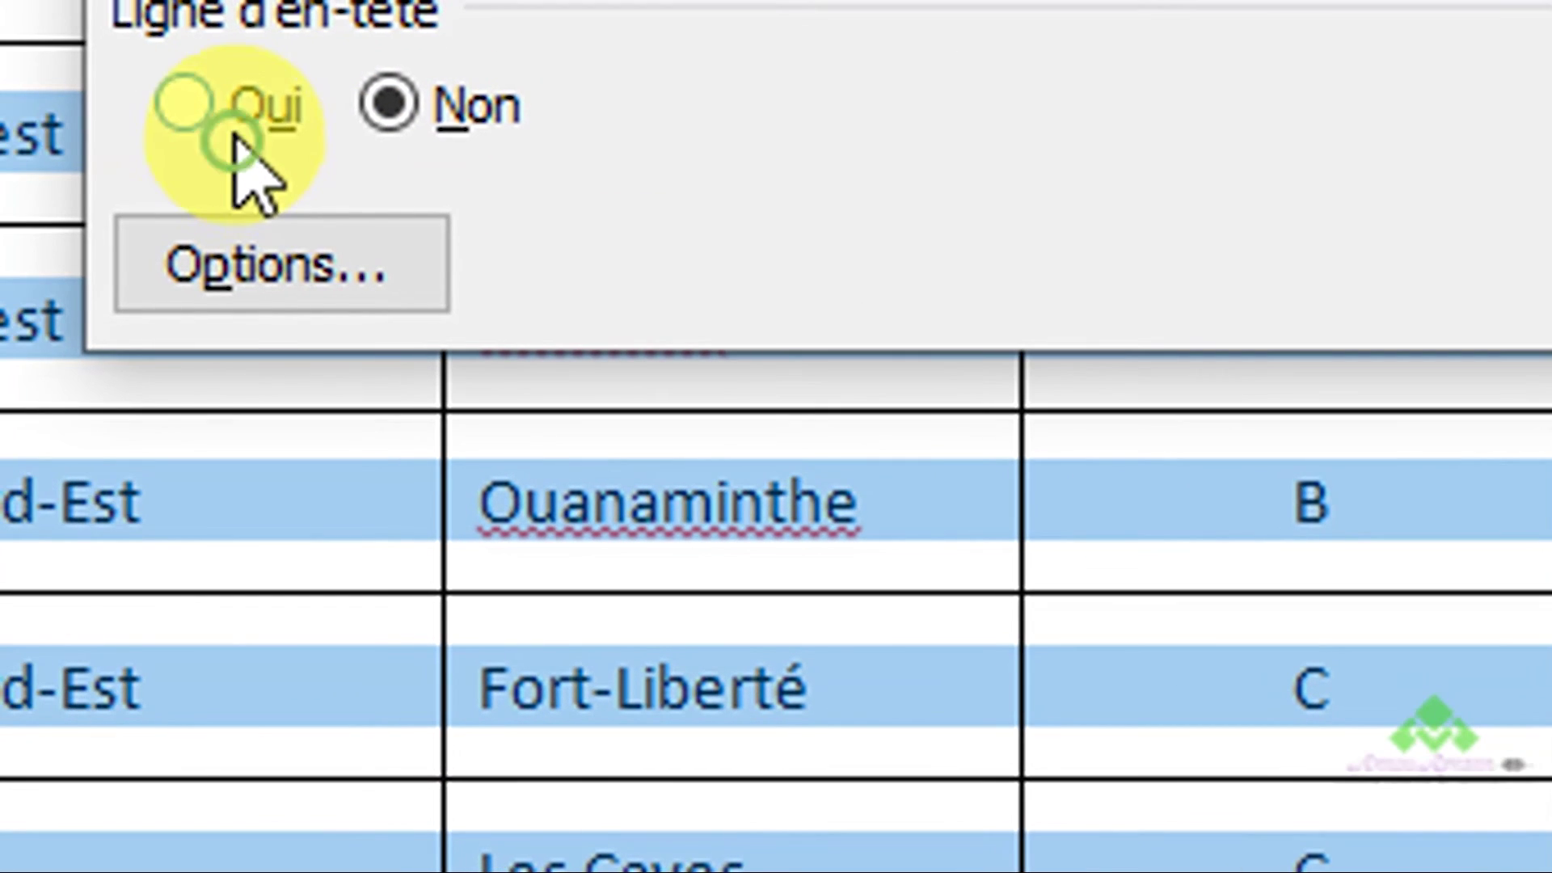
click(185, 97)
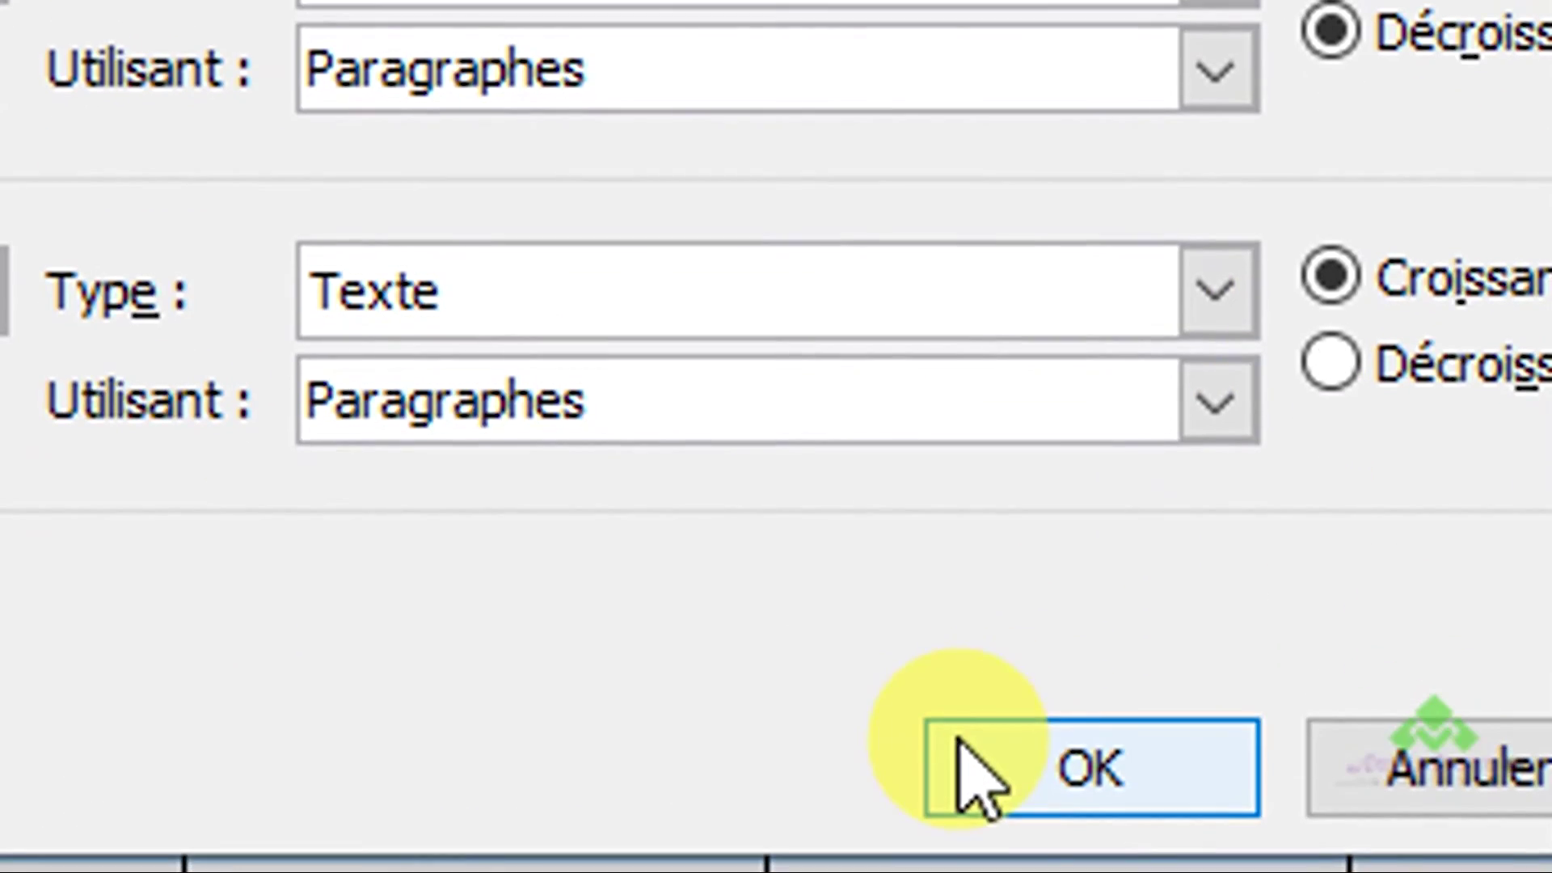
click(981, 769)
click(1156, 262)
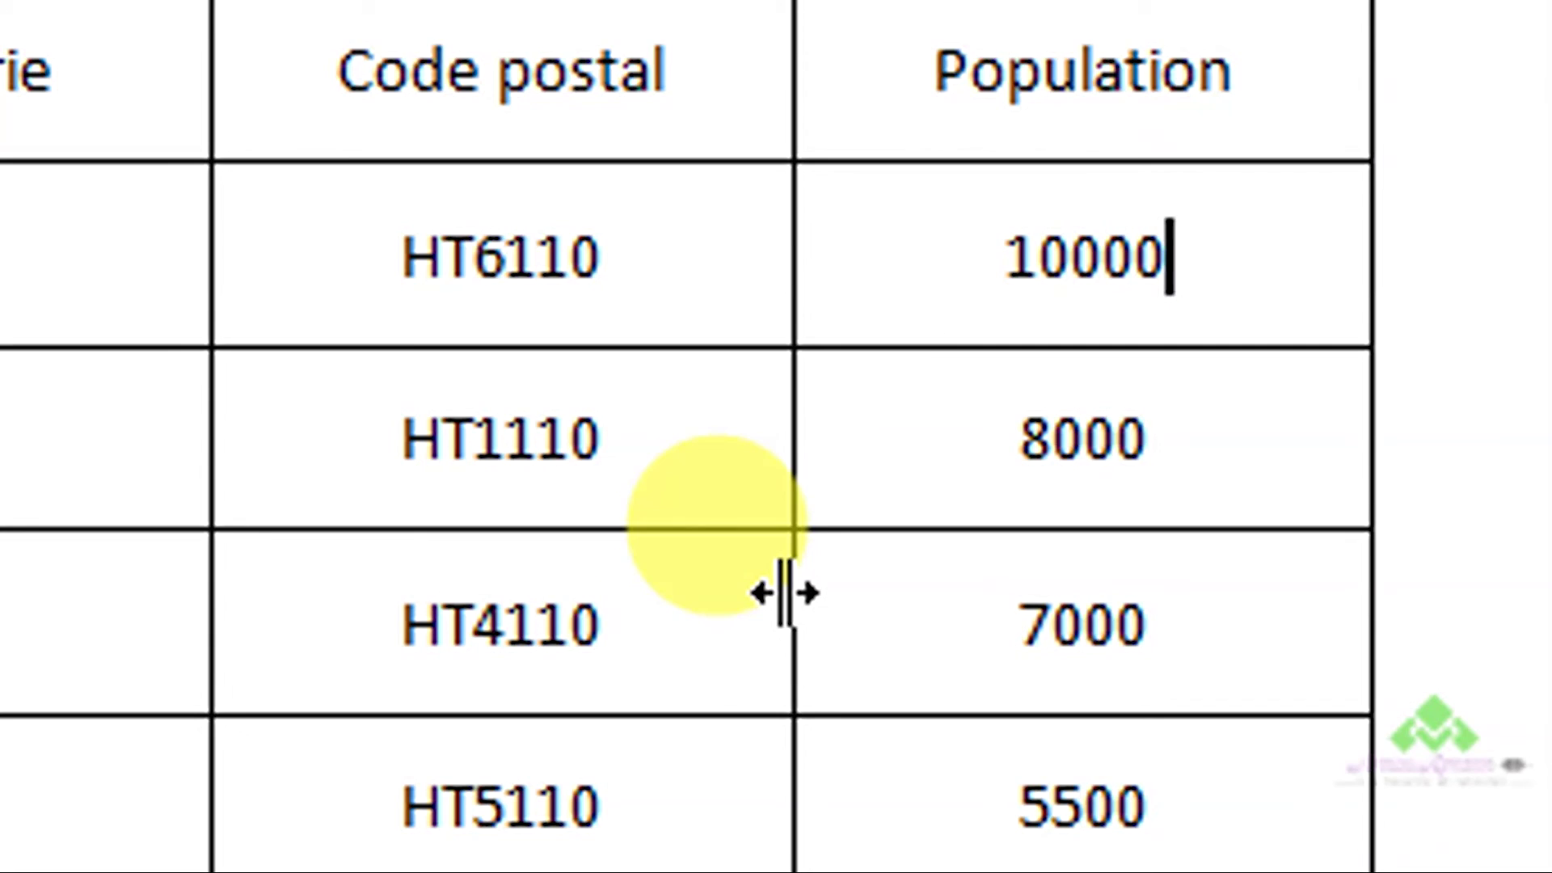
Check the order of the Population values within category A, down to the HT9110 row where category B begins
drag(231, 129, 201, 864)
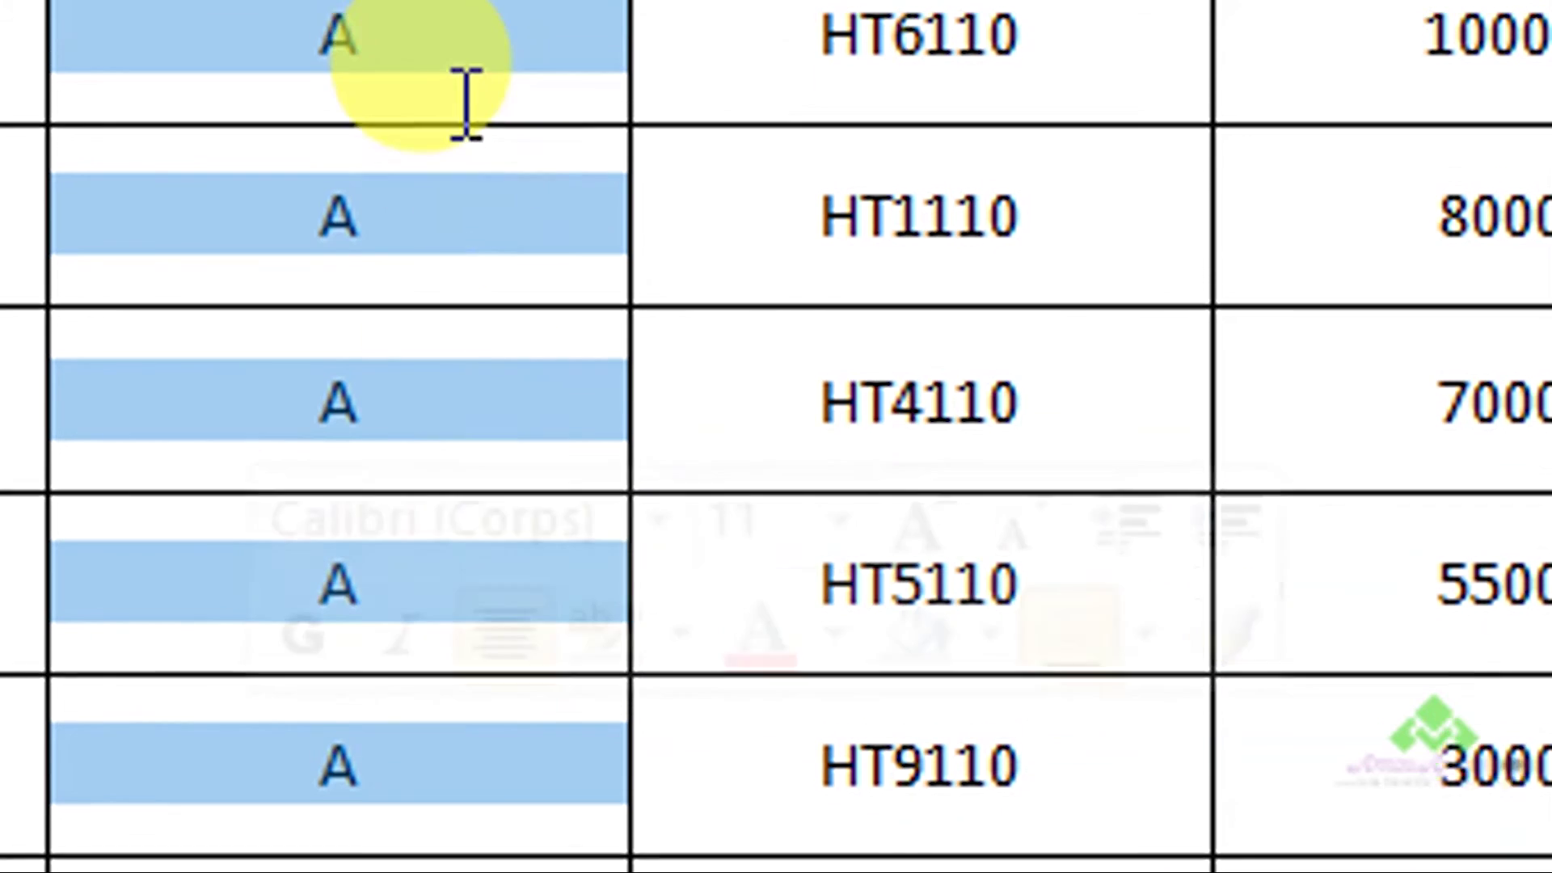
click(467, 105)
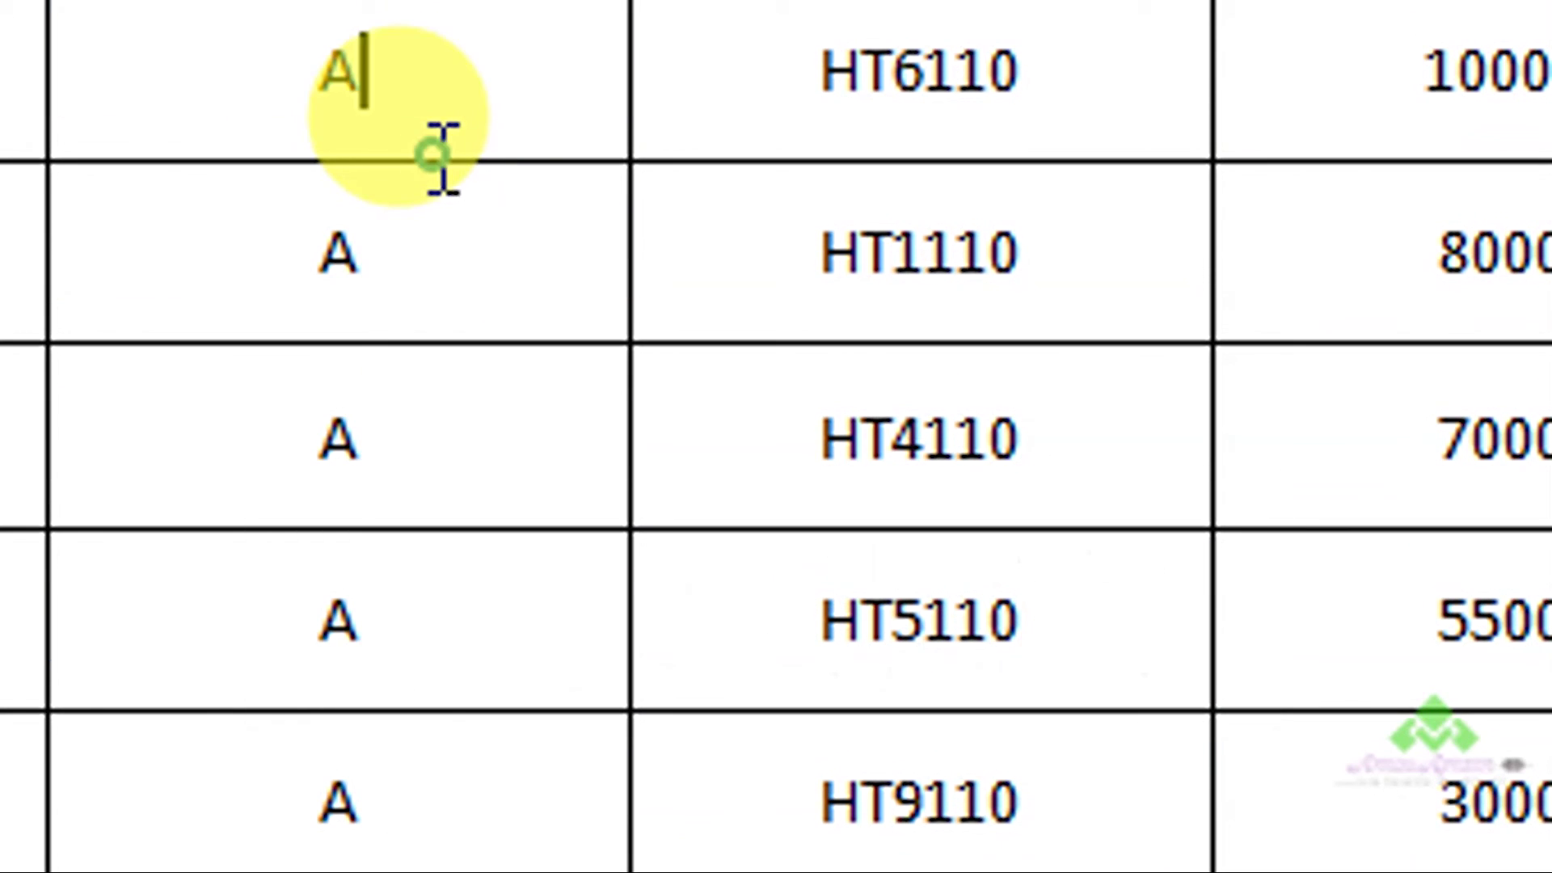
click(273, 73)
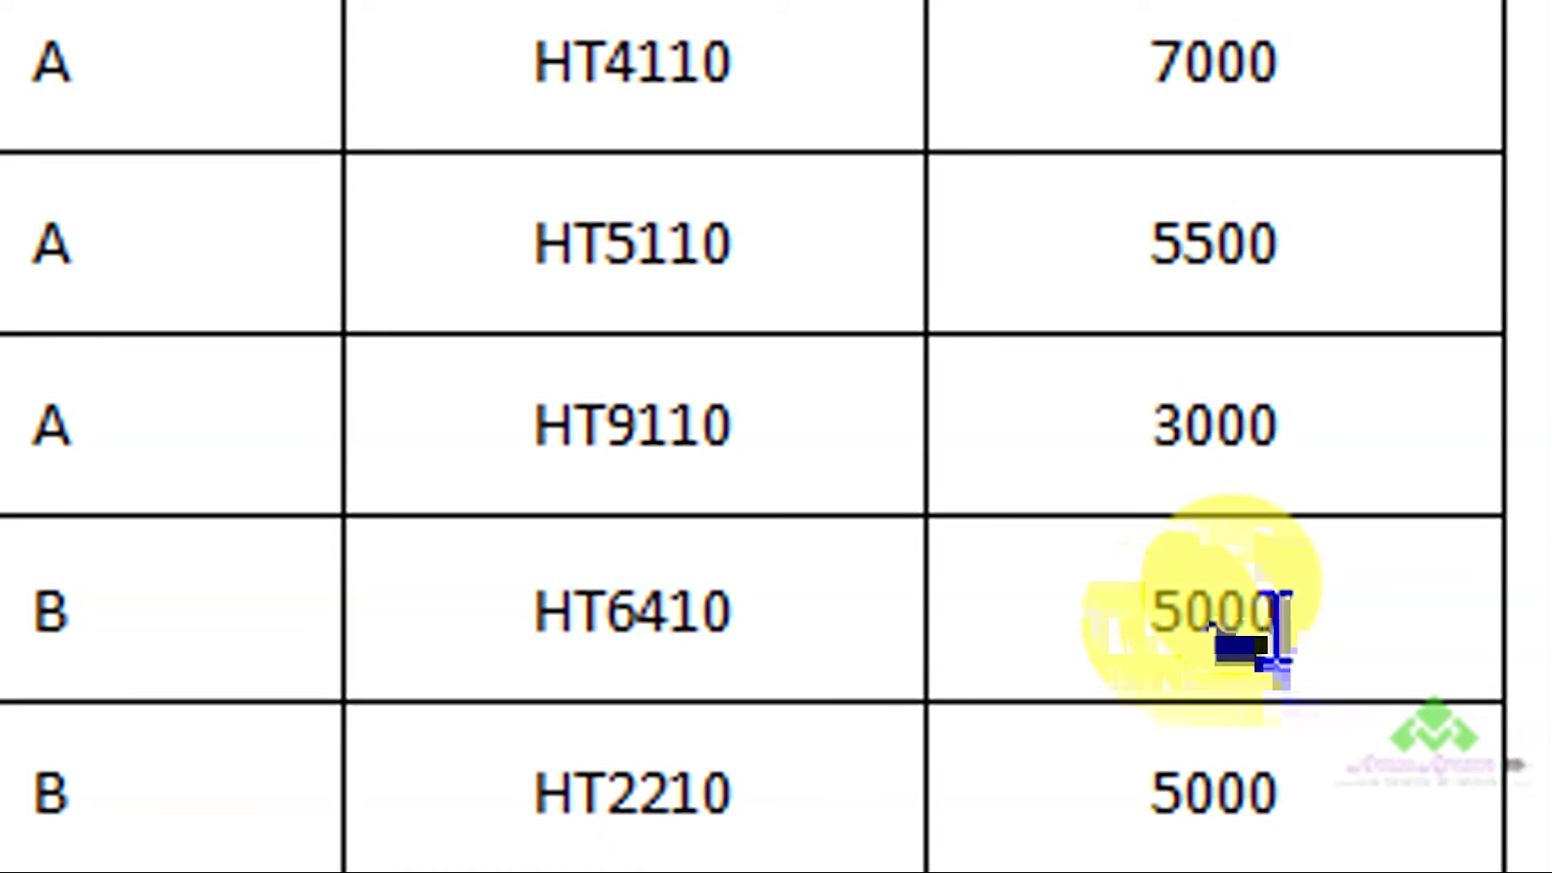
drag(1313, 441, 1151, 476)
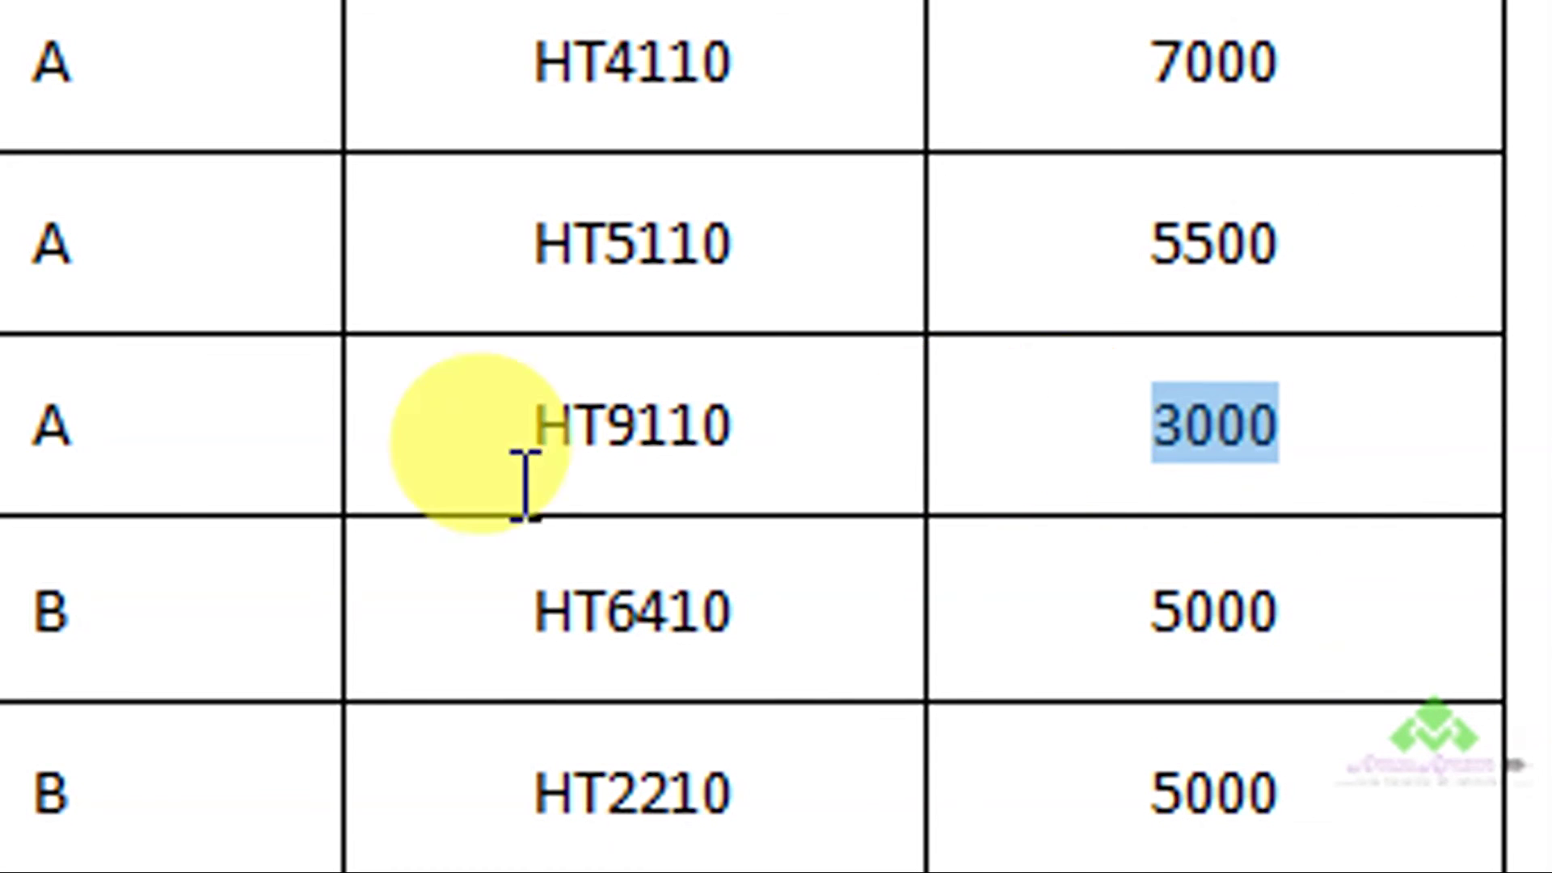
drag(83, 446, 21, 433)
click(1548, 427)
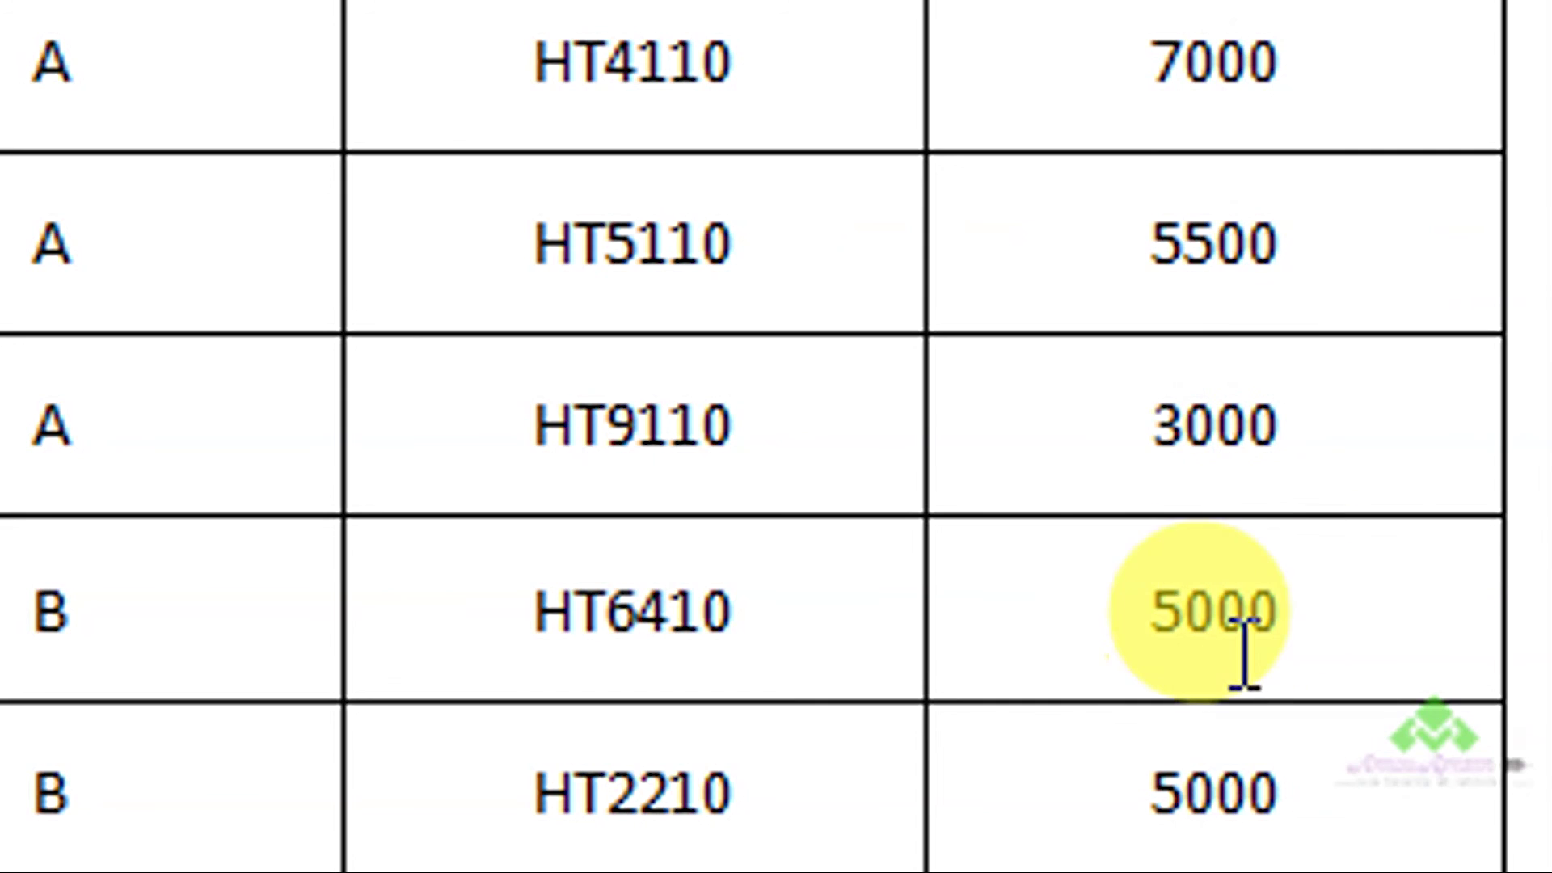